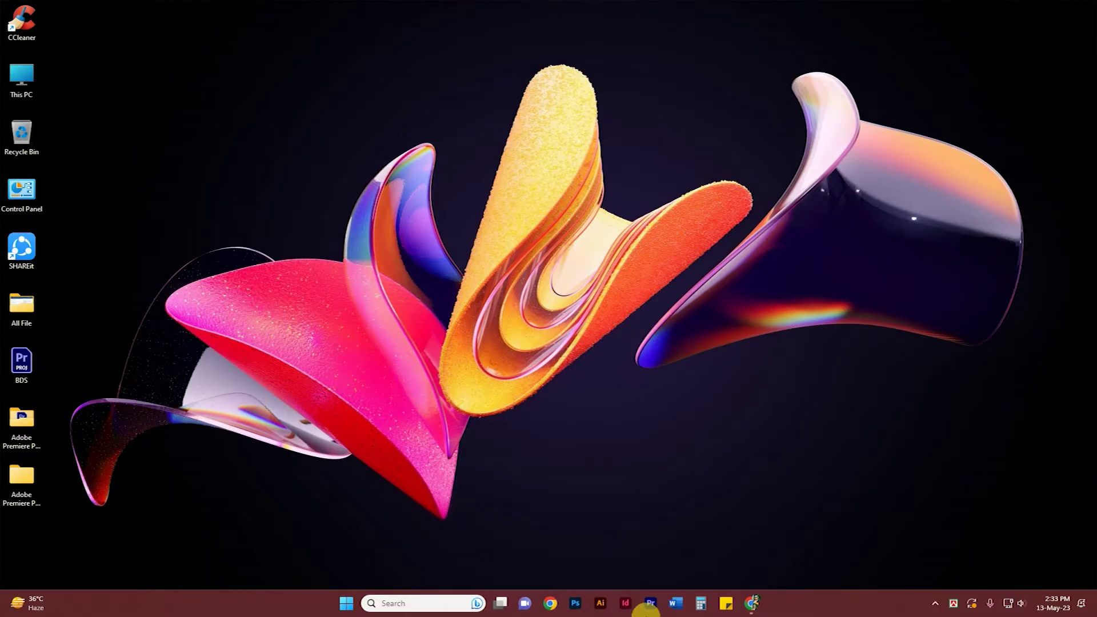
Launch Google Chrome from the taskbar to a blank New Tab page.
{"action": "left_click", "coordinate": [752, 602]}
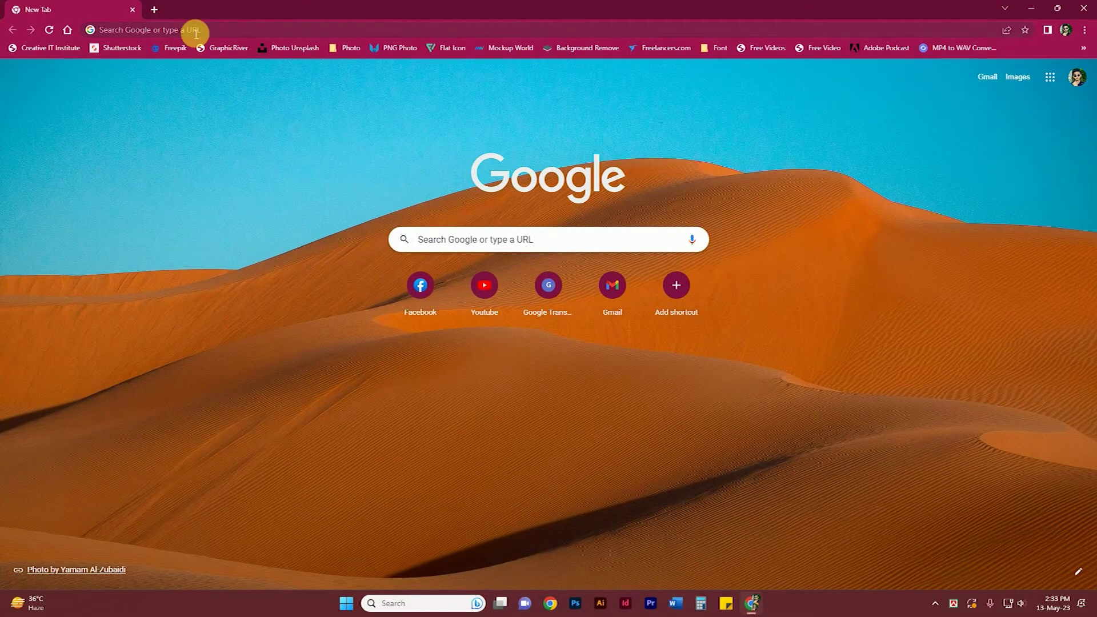
Rerun the earlier 'ruet kuet cuet admission' search from the address bar.
{"action": "left_click", "coordinate": [196, 32]}
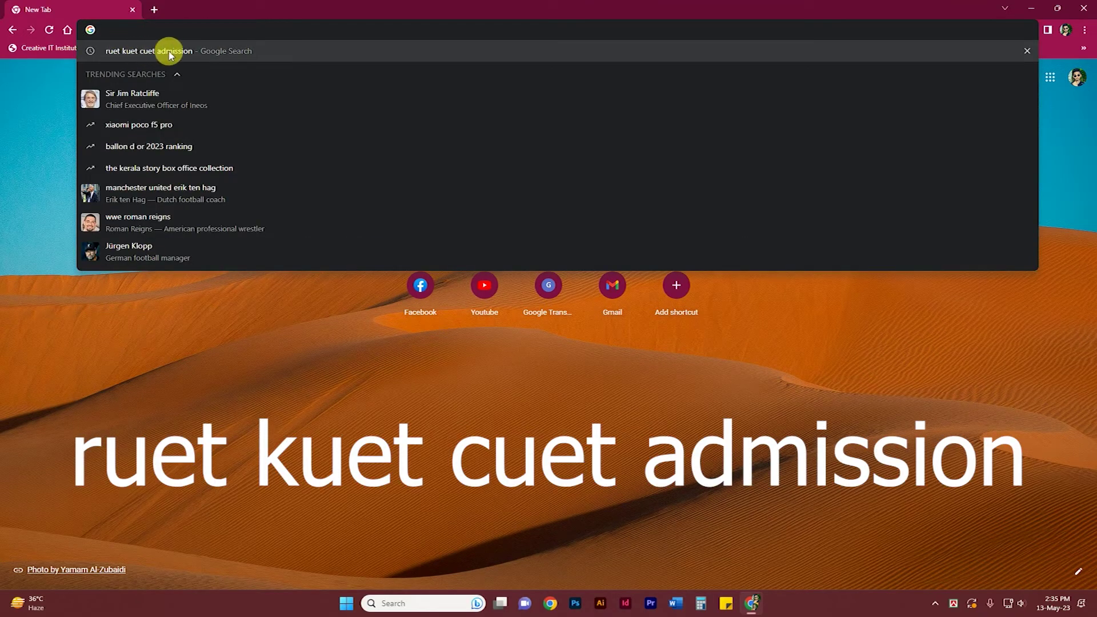
{"action": "left_click", "coordinate": [169, 53]}
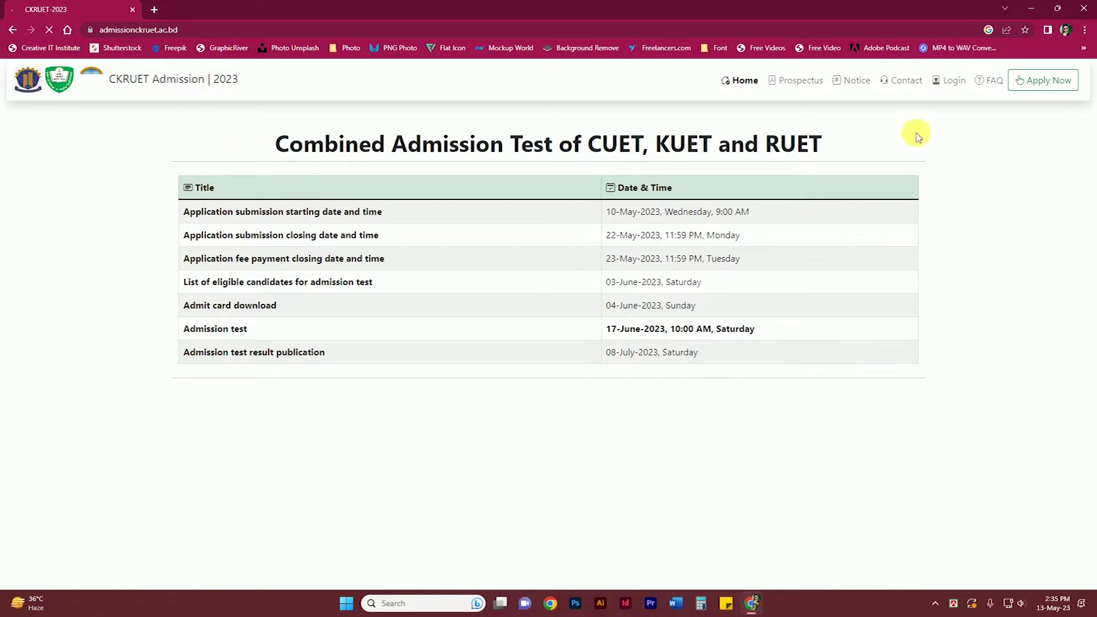
Zoom the admission site to 125% and choose Apply Now.
{"action": "key", "text": "ctrl+plus"}
{"action": "key", "text": "ctrl+plus"}
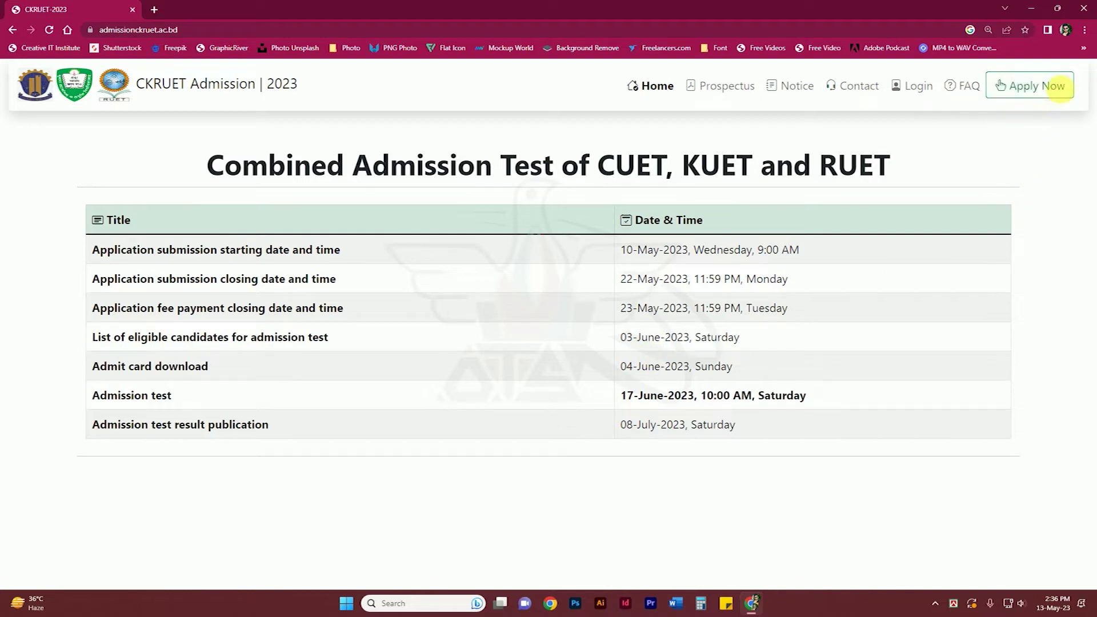
{"action": "left_click", "coordinate": [1031, 86]}
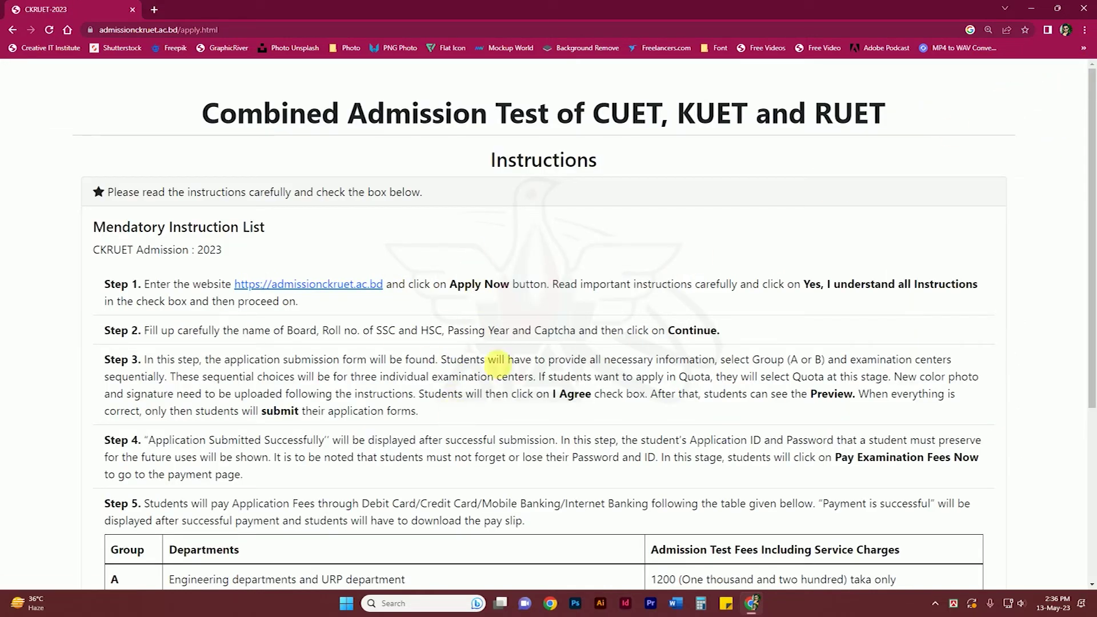
Scroll through the instructions, agree to the terms and conditions, and proceed.
{"action": "scroll", "coordinate": [534, 400], "scroll_direction": "down", "scroll_amount": 3}
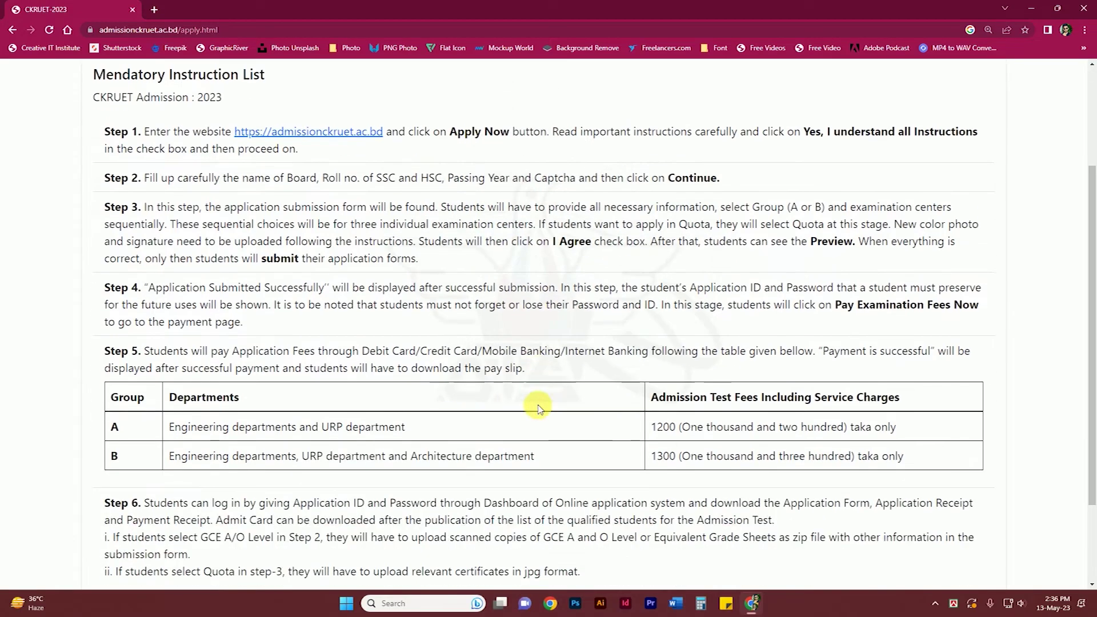
{"action": "scroll", "coordinate": [512, 330], "scroll_direction": "down", "scroll_amount": 1}
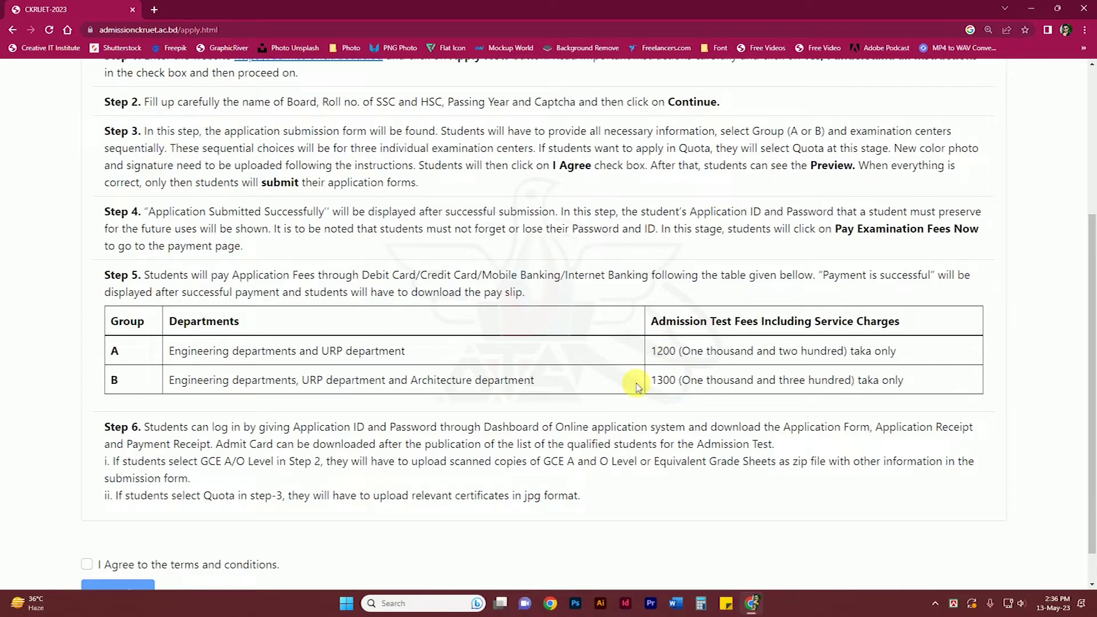
{"action": "scroll", "coordinate": [636, 387], "scroll_direction": "down", "scroll_amount": 1}
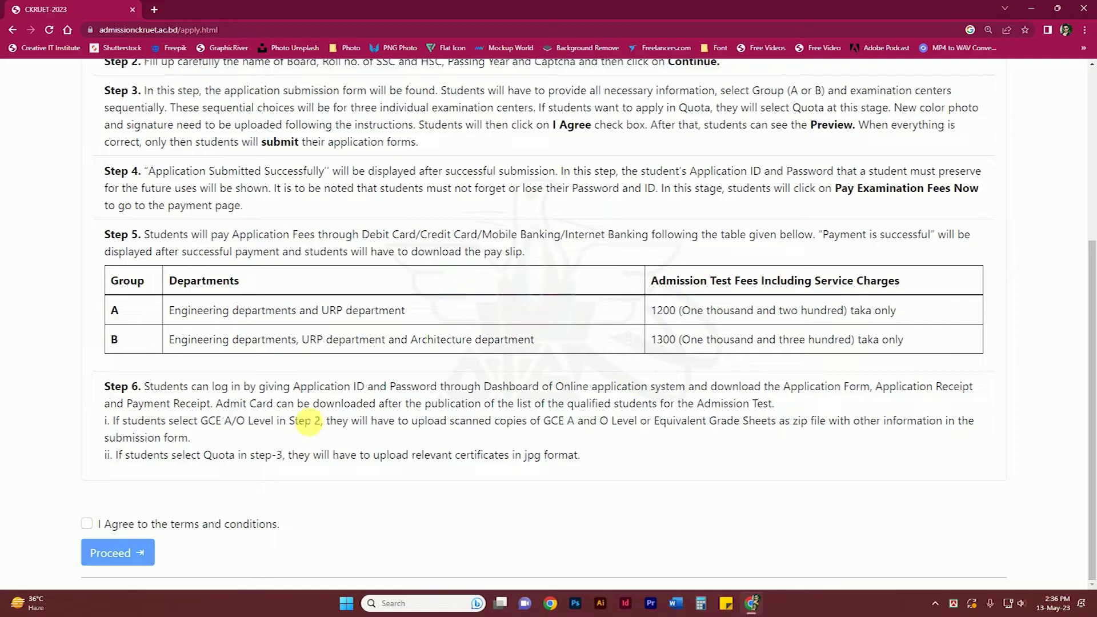
{"action": "left_click", "coordinate": [87, 524]}
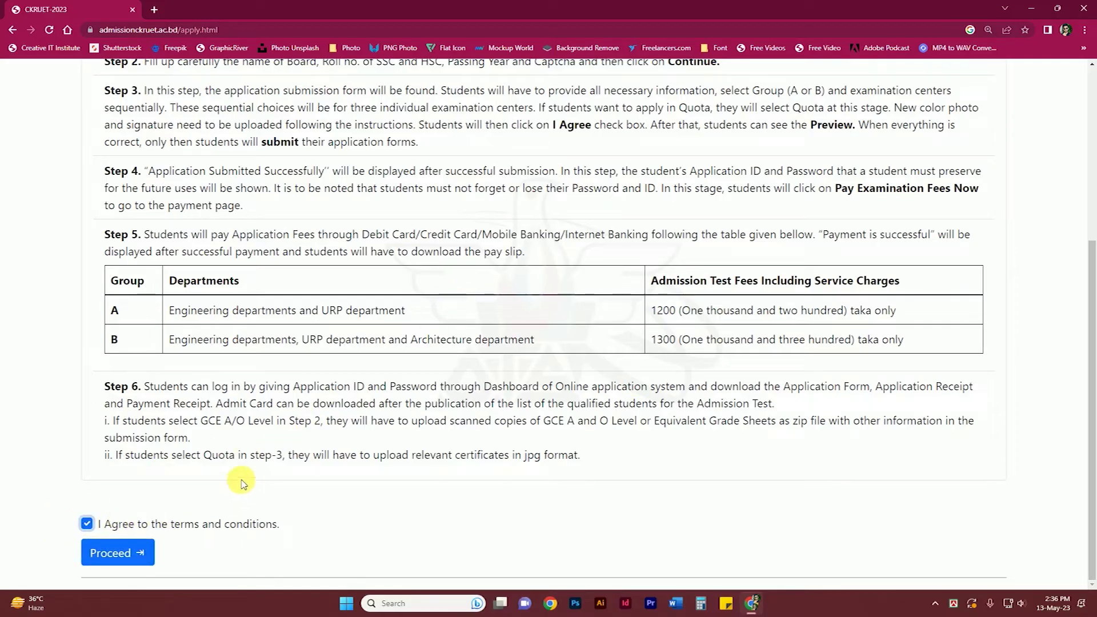
{"action": "left_click", "coordinate": [126, 557]}
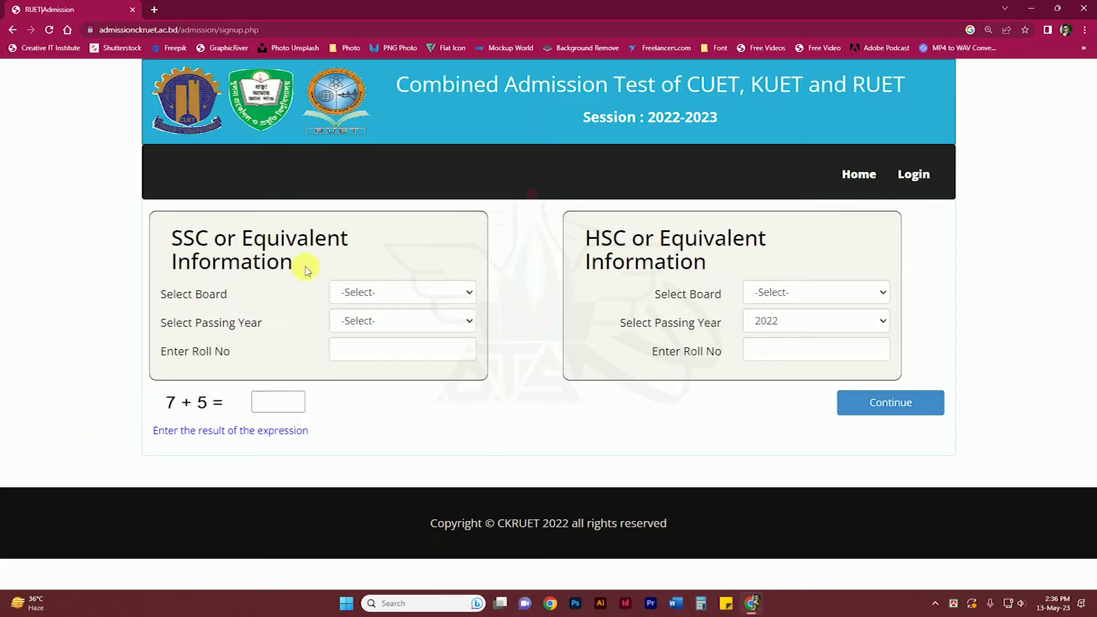
Enter SSC details: board DHAKA, passing year 2019, and the SSC roll number.
{"action": "left_click", "coordinate": [375, 298]}
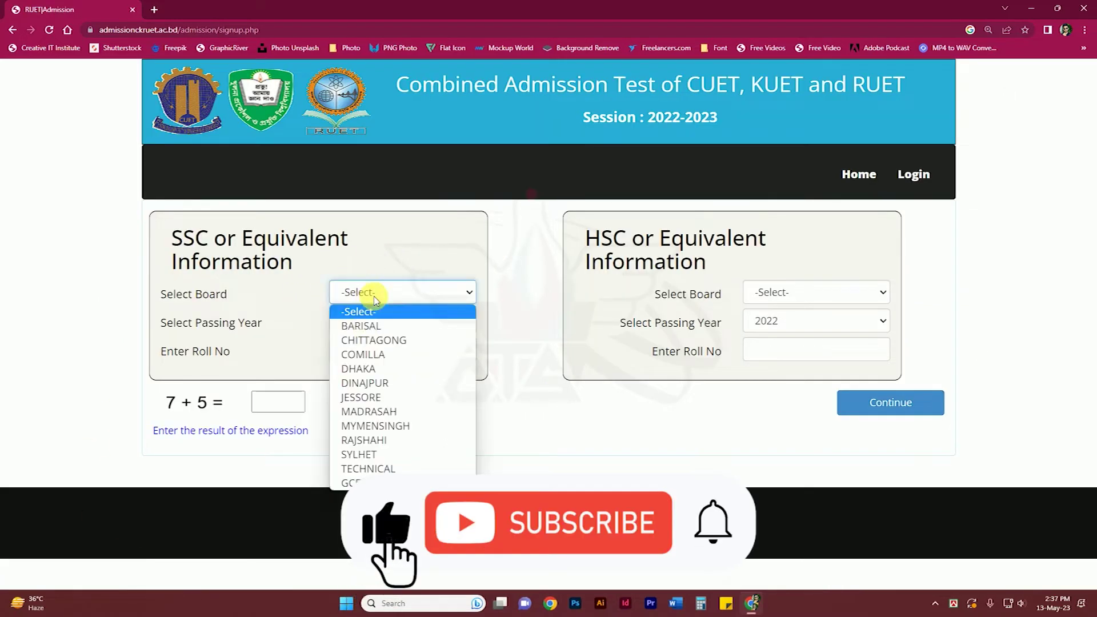
{"action": "left_click", "coordinate": [356, 368]}
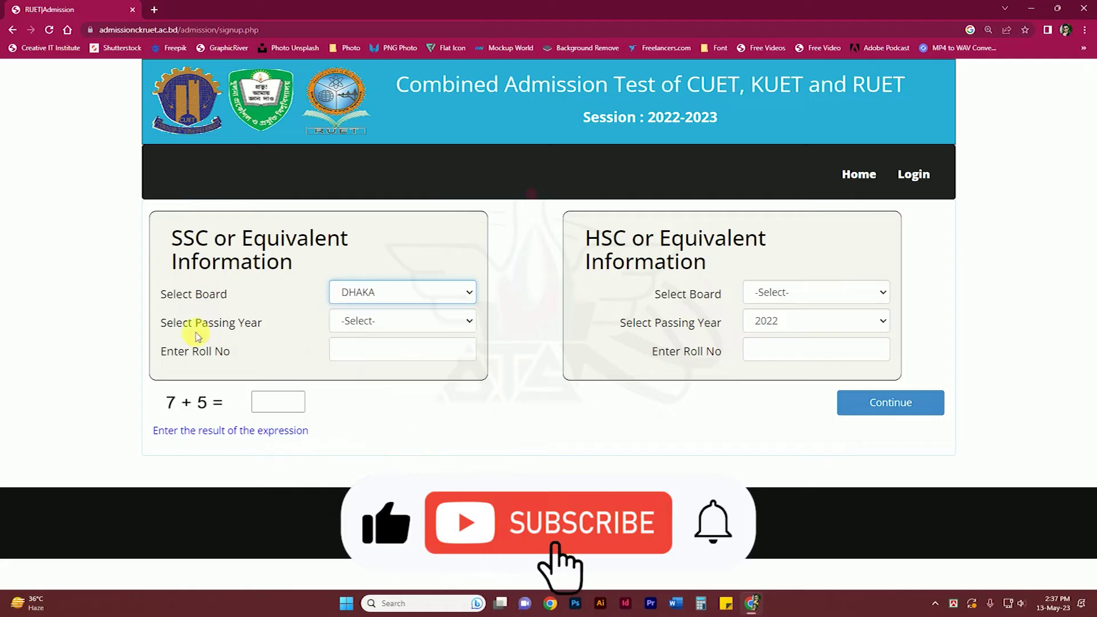
{"action": "left_click", "coordinate": [400, 322]}
{"action": "left_click", "coordinate": [375, 353]}
{"action": "left_click", "coordinate": [378, 360]}
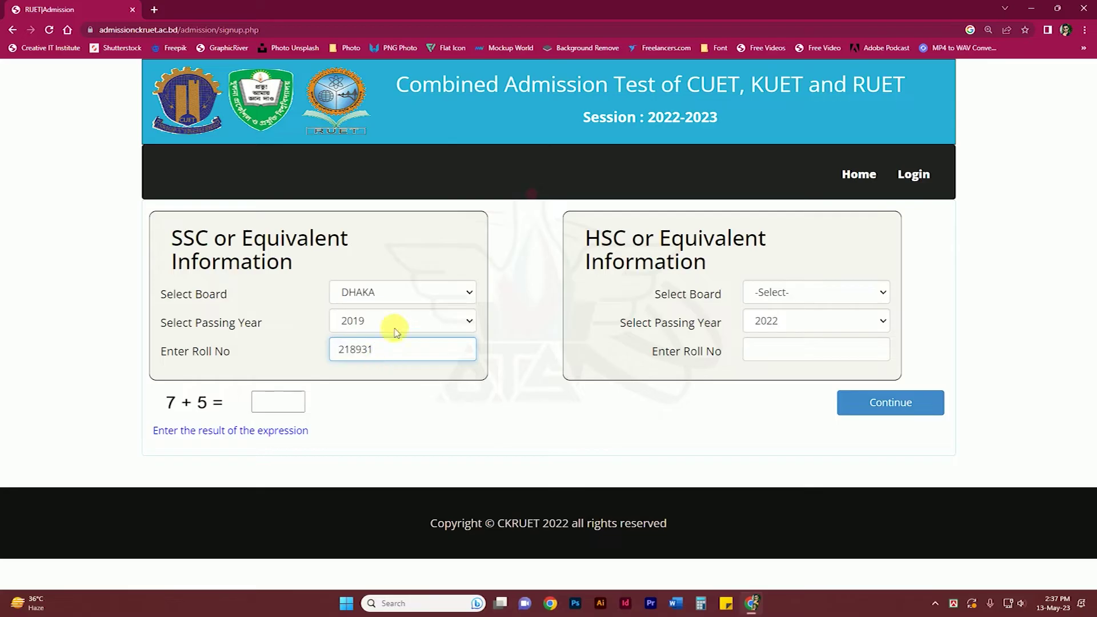
Enter HSC board DHAKA, year 2022, the HSC roll number and verification sum, then continue.
{"action": "left_click", "coordinate": [794, 293]}
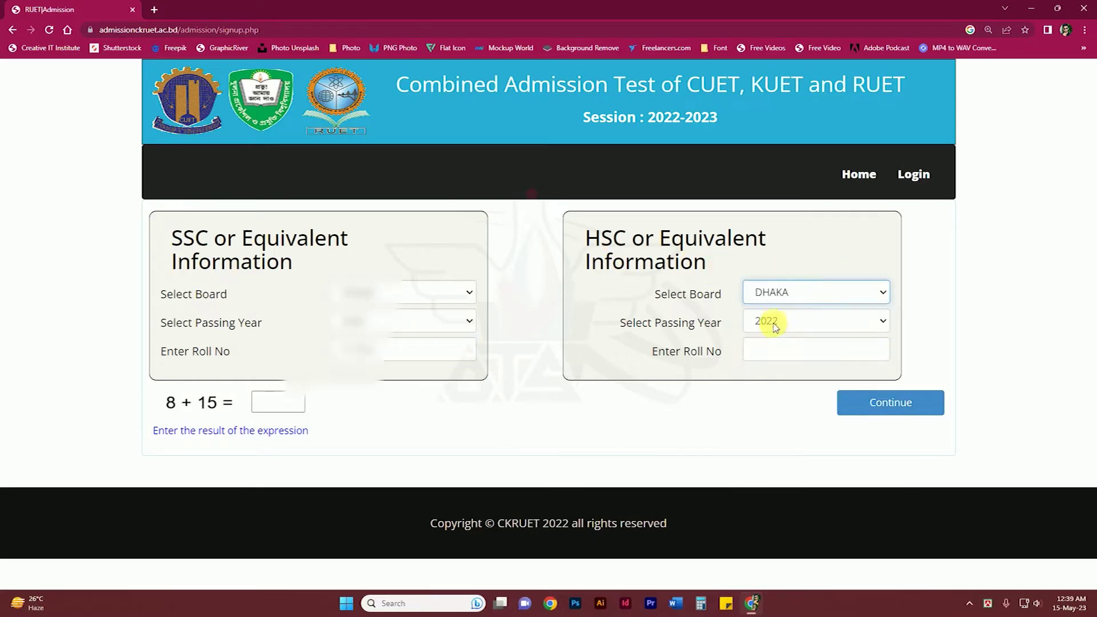
{"action": "left_click", "coordinate": [773, 321]}
{"action": "left_click", "coordinate": [774, 337]}
{"action": "left_click", "coordinate": [775, 349]}
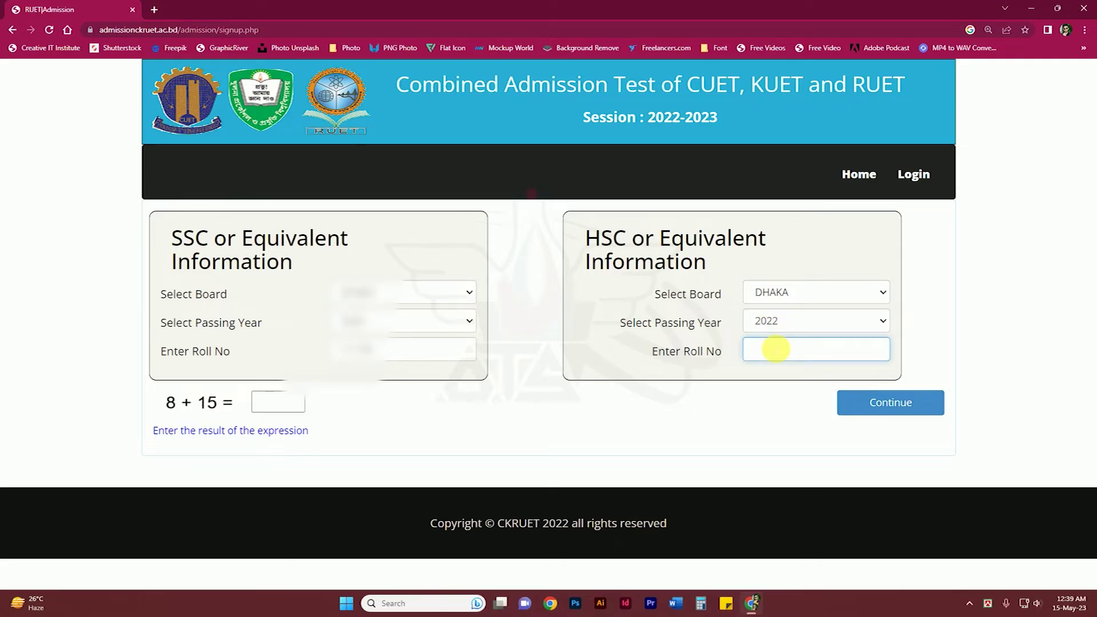
{"action": "type", "text": "1"}
{"action": "left_click", "coordinate": [276, 403]}
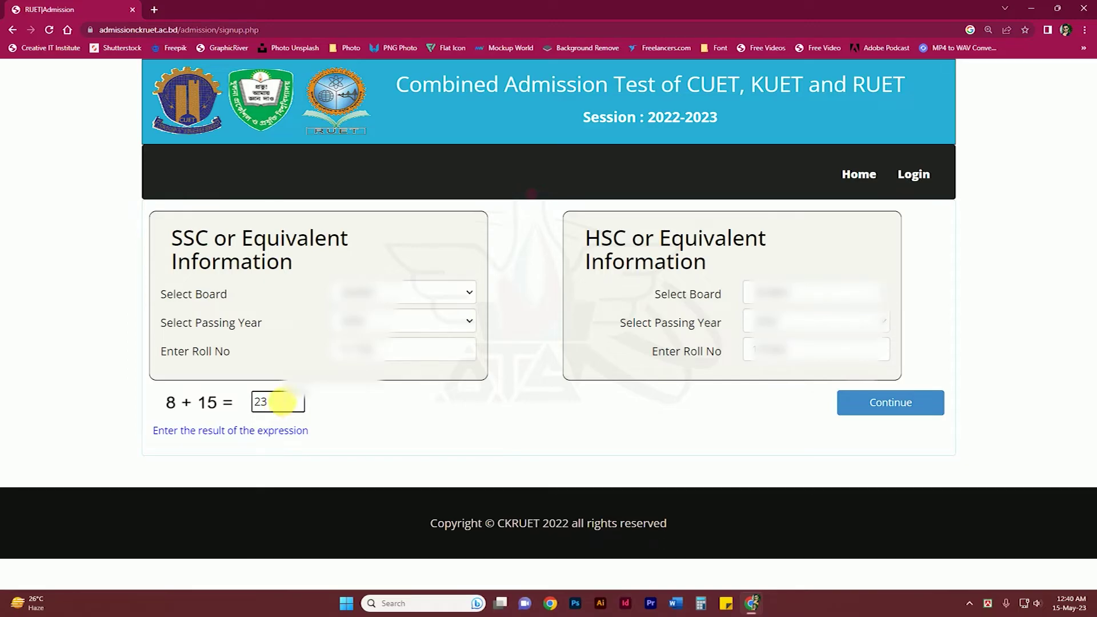
{"action": "left_click", "coordinate": [908, 409]}
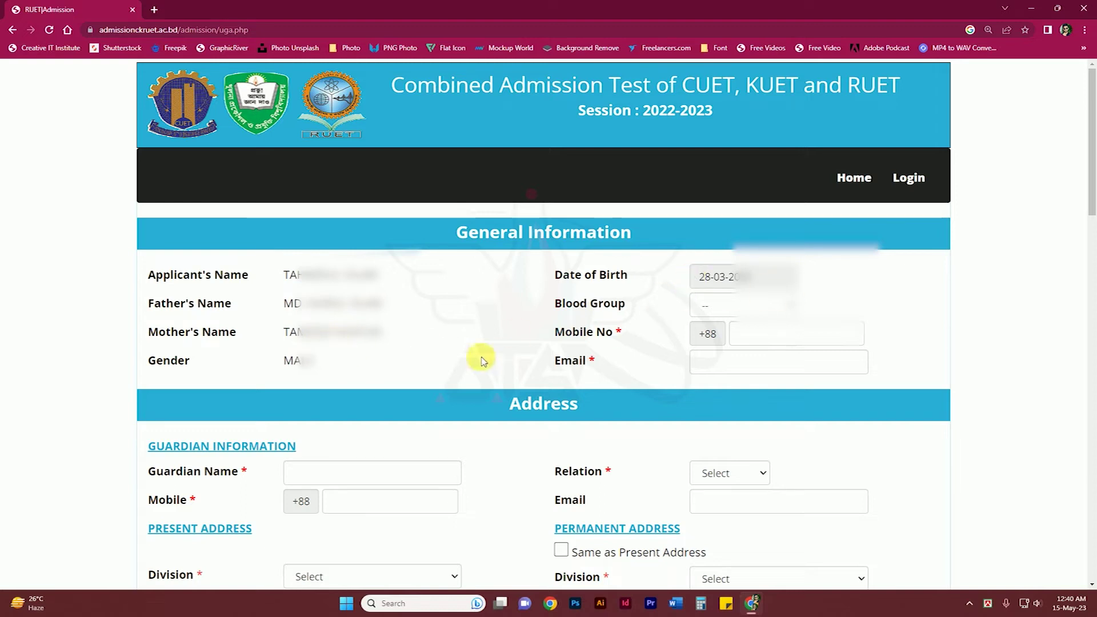
Set blood group to A- and fill in the candidate's mobile number and e-mail.
{"action": "left_click", "coordinate": [731, 308]}
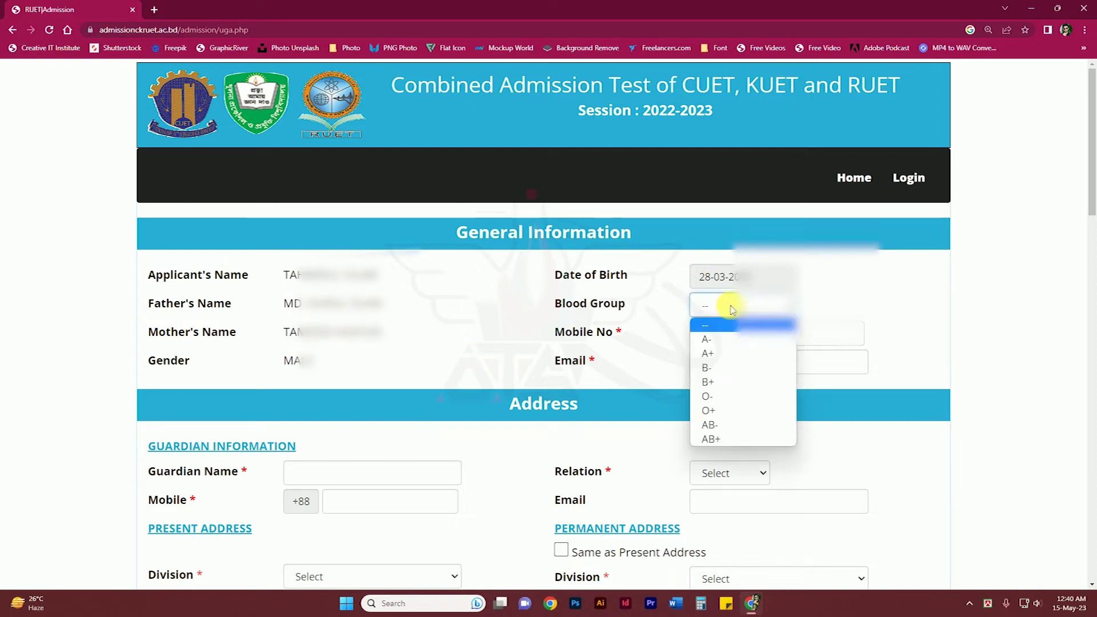
{"action": "left_click", "coordinate": [731, 339]}
{"action": "left_click", "coordinate": [769, 342]}
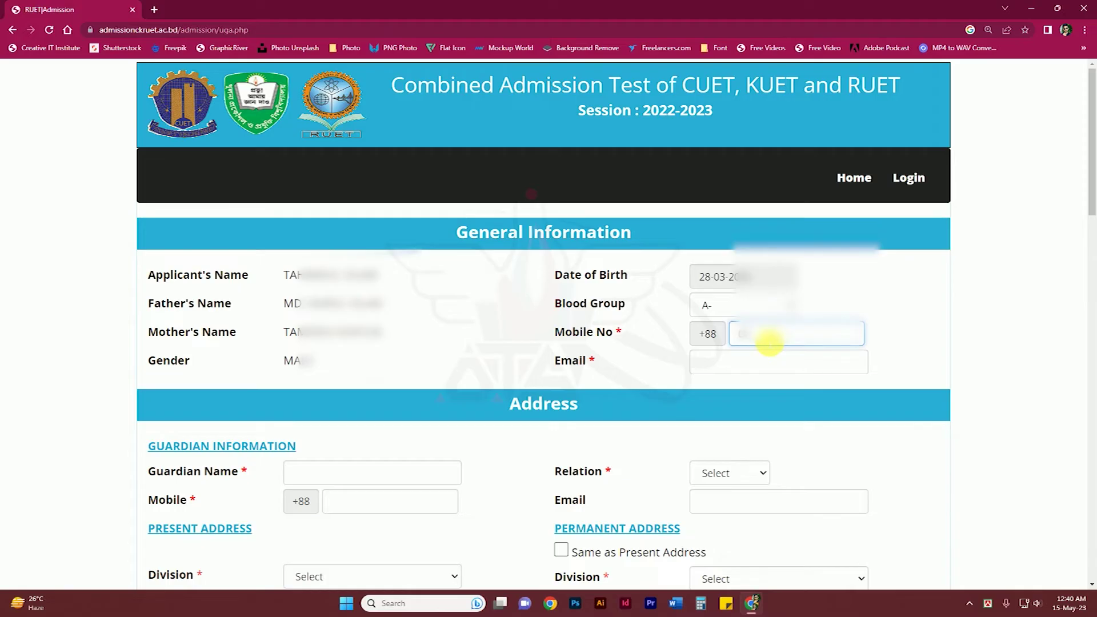
{"action": "left_click", "coordinate": [751, 369]}
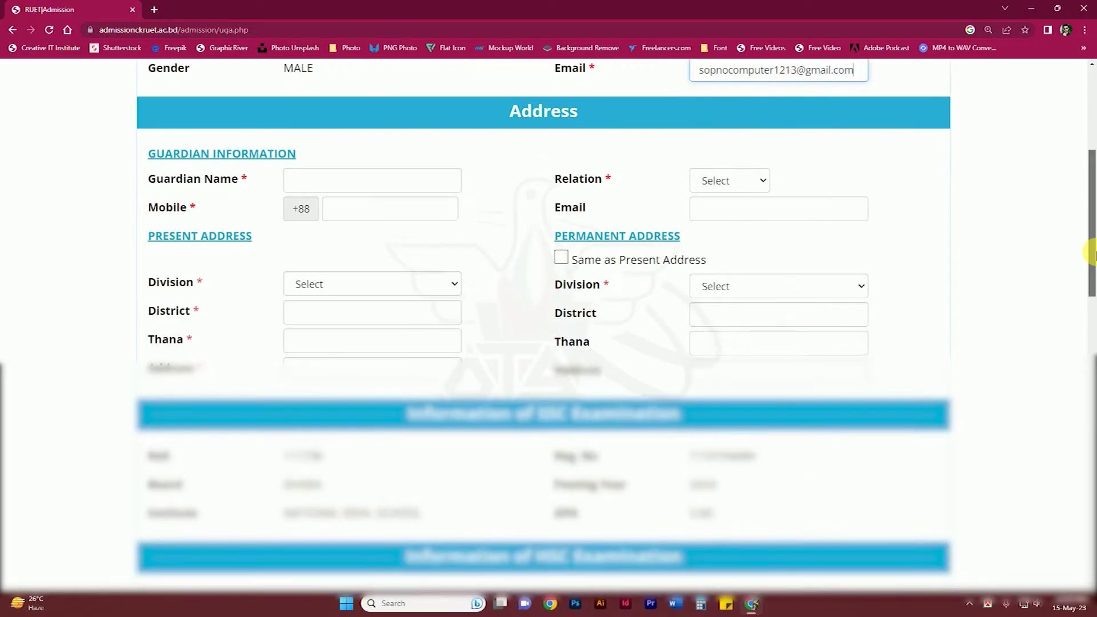
{"action": "scroll", "coordinate": [360, 125], "scroll_direction": "down", "scroll_amount": 1}
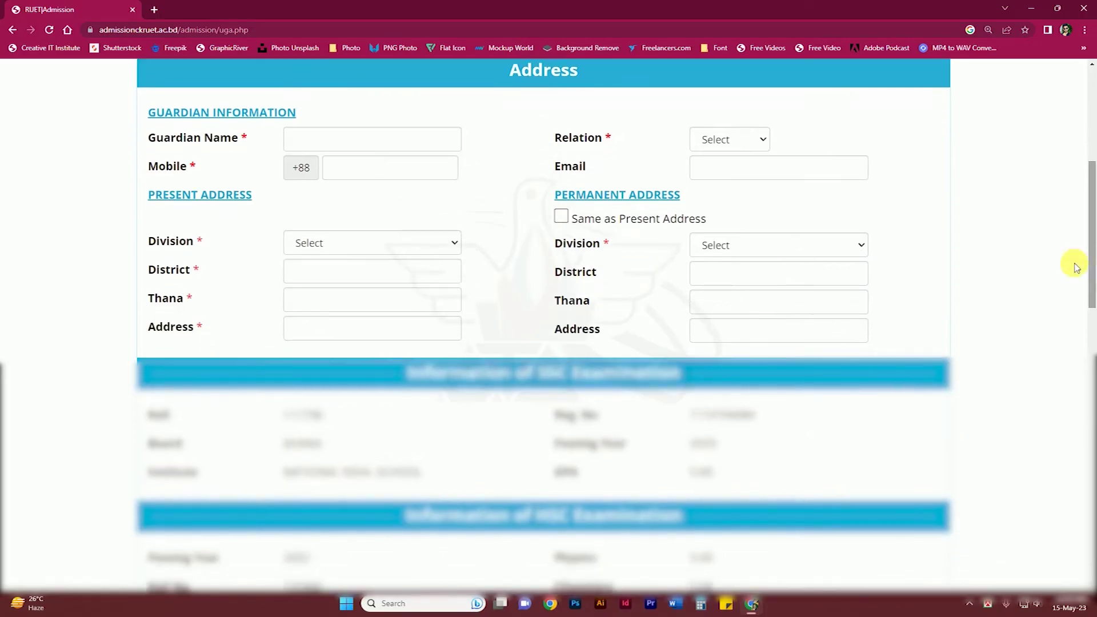
Paste the guardian's name, set relation to Father, and enter the guardian's mobile number.
{"action": "left_click", "coordinate": [313, 148]}
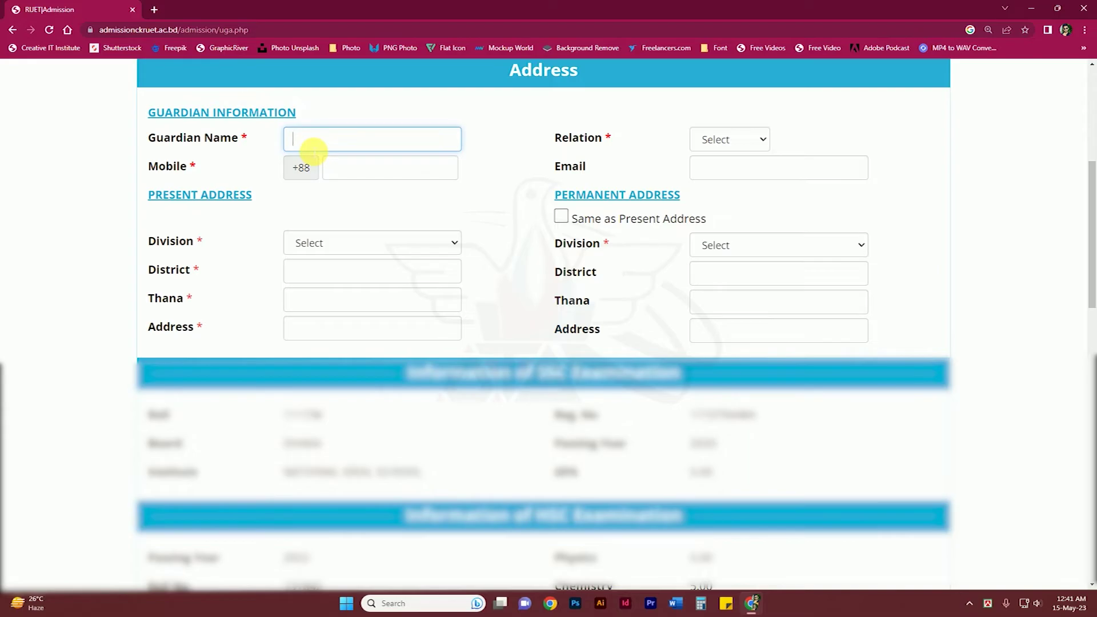
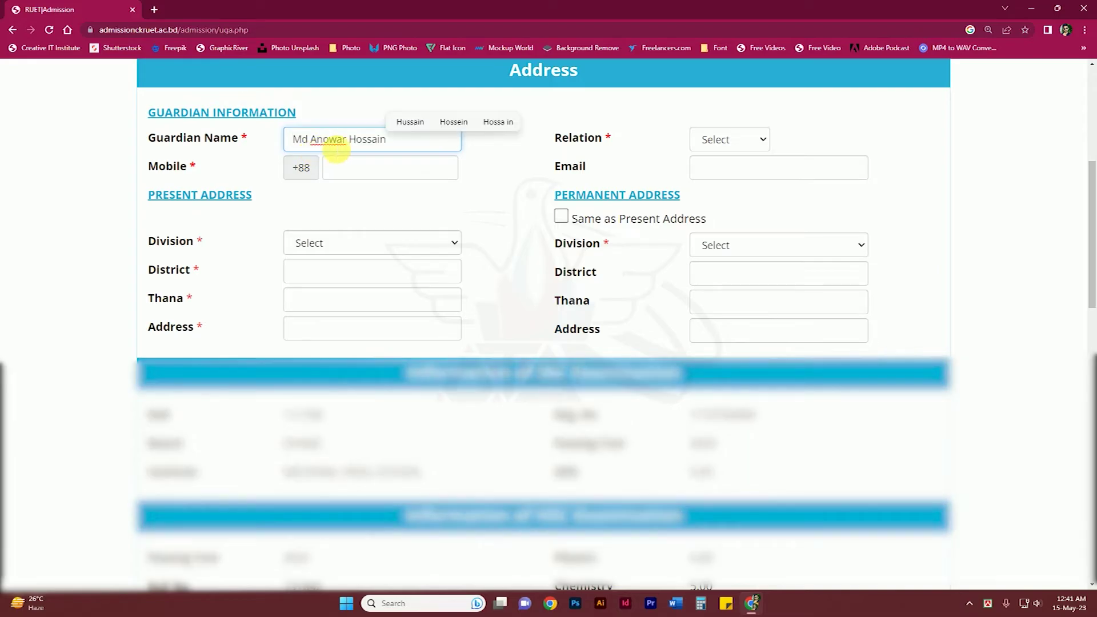
{"action": "left_click", "coordinate": [721, 140]}
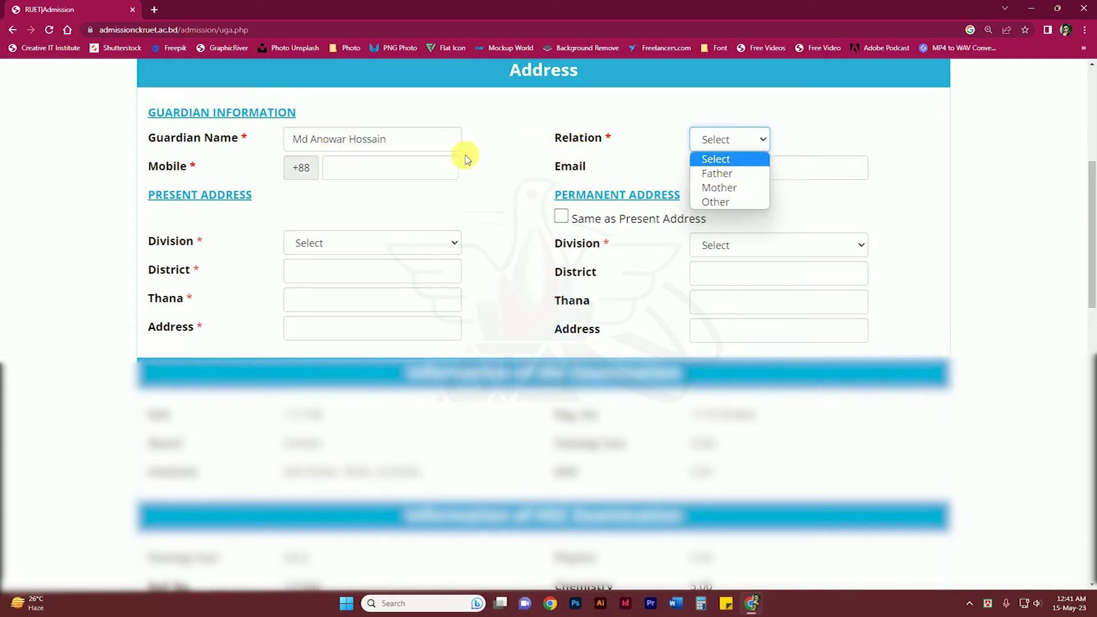
{"action": "left_click", "coordinate": [730, 174]}
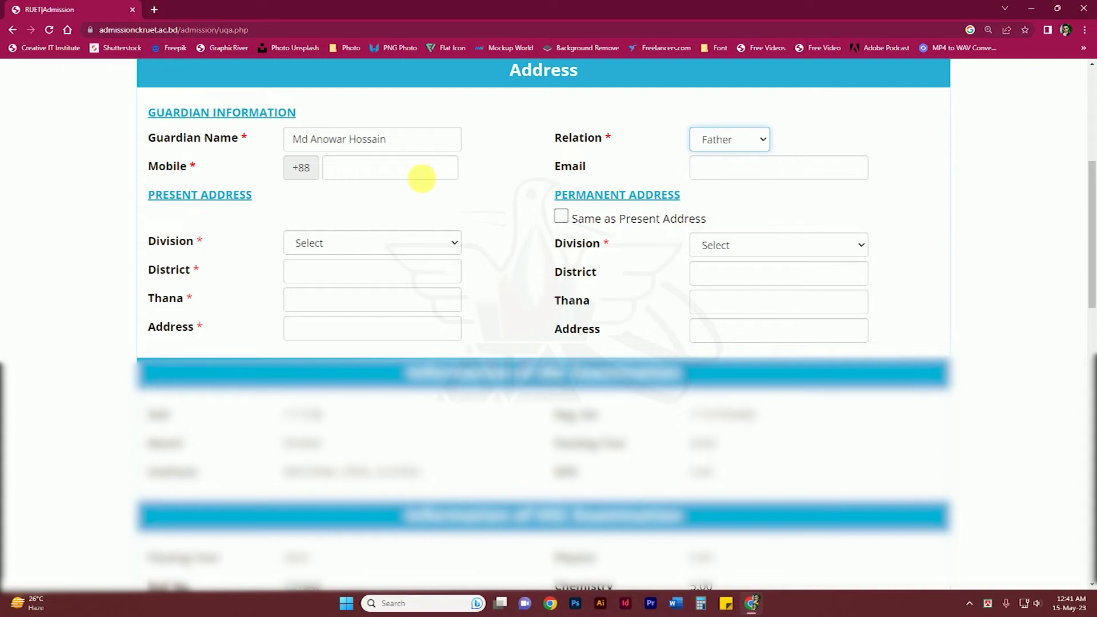
{"action": "left_click", "coordinate": [363, 172]}
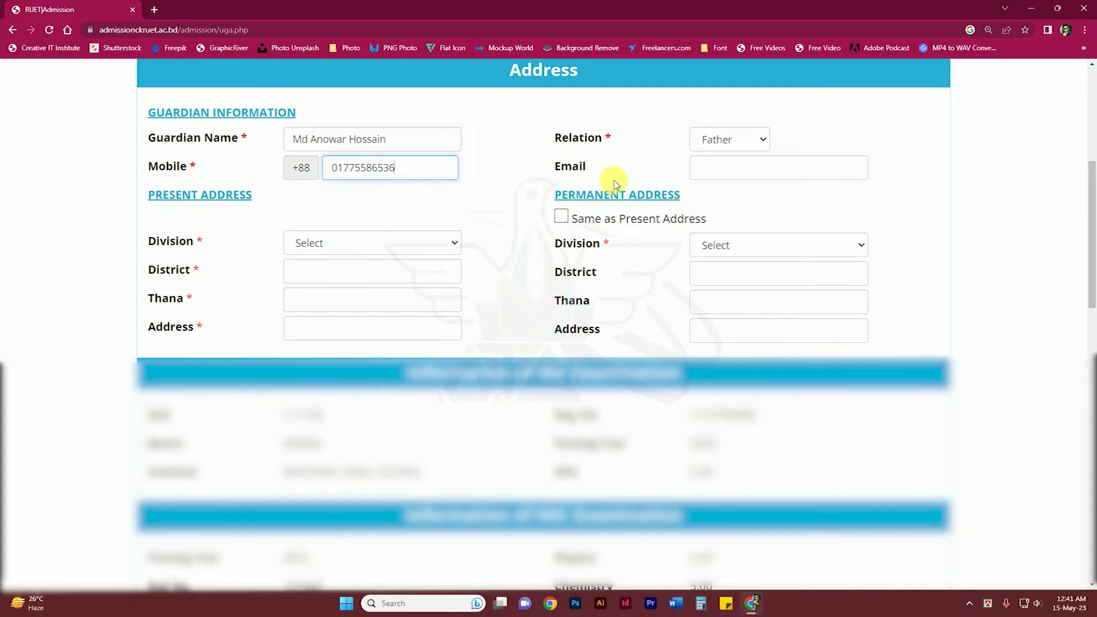
{"action": "left_click", "coordinate": [701, 167]}
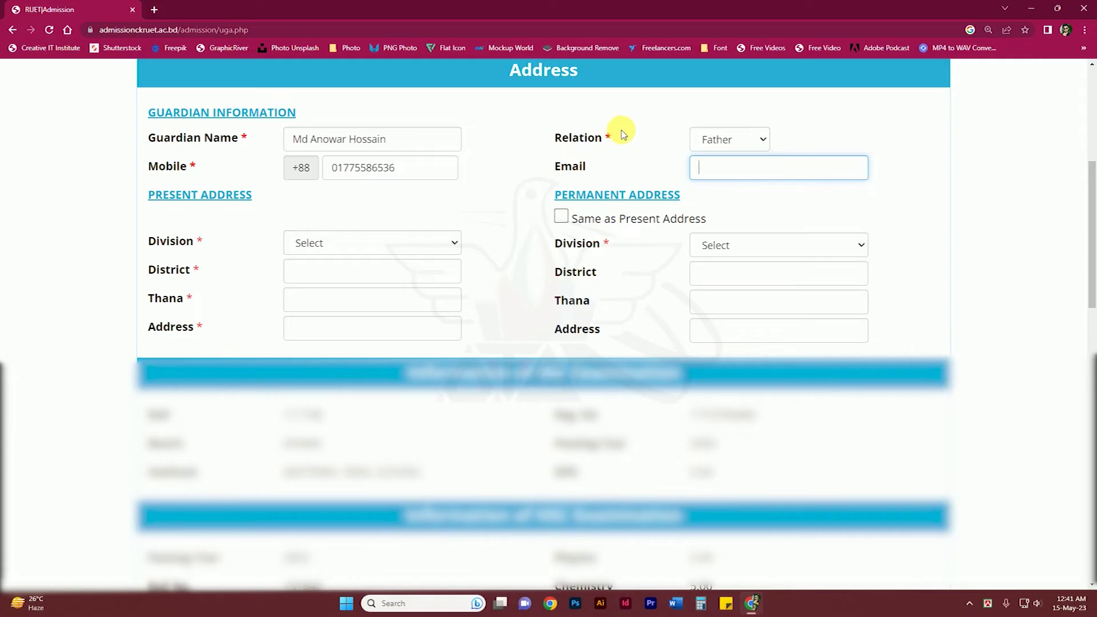
Fill the present address: Dhaka division and district, thana Khilgaon, and the street address.
{"action": "left_click", "coordinate": [319, 244]}
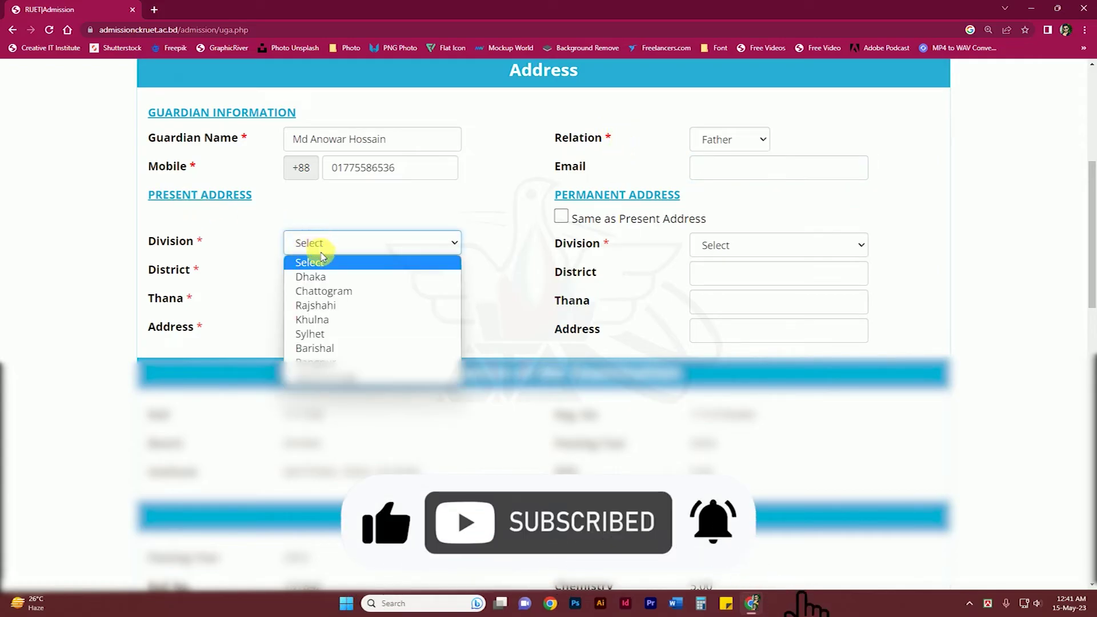
{"action": "left_click", "coordinate": [319, 276]}
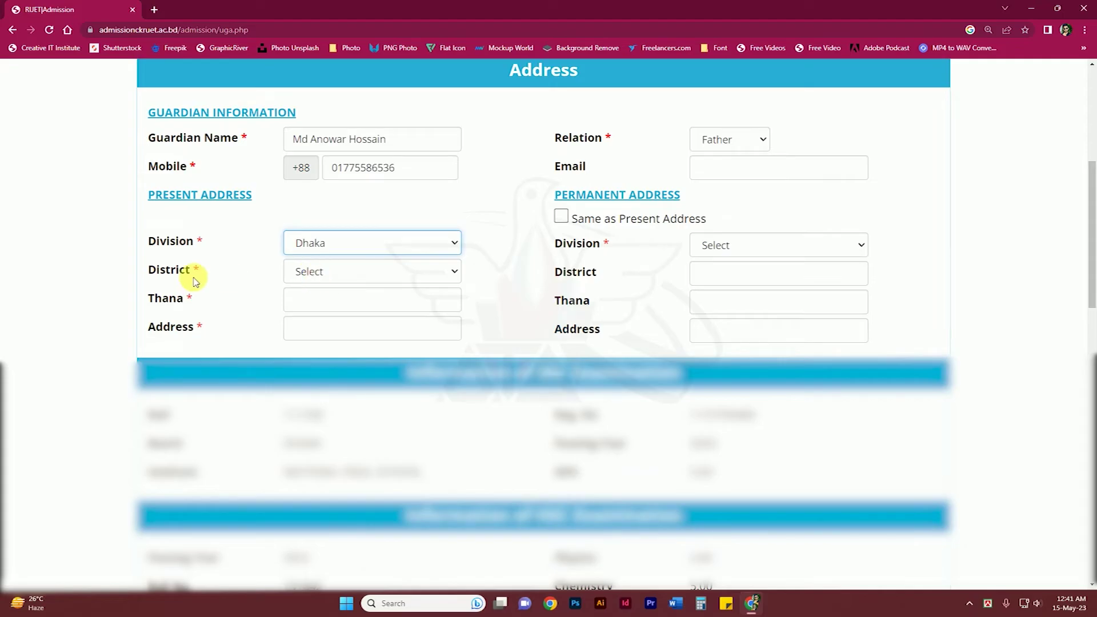
{"action": "left_click", "coordinate": [300, 273]}
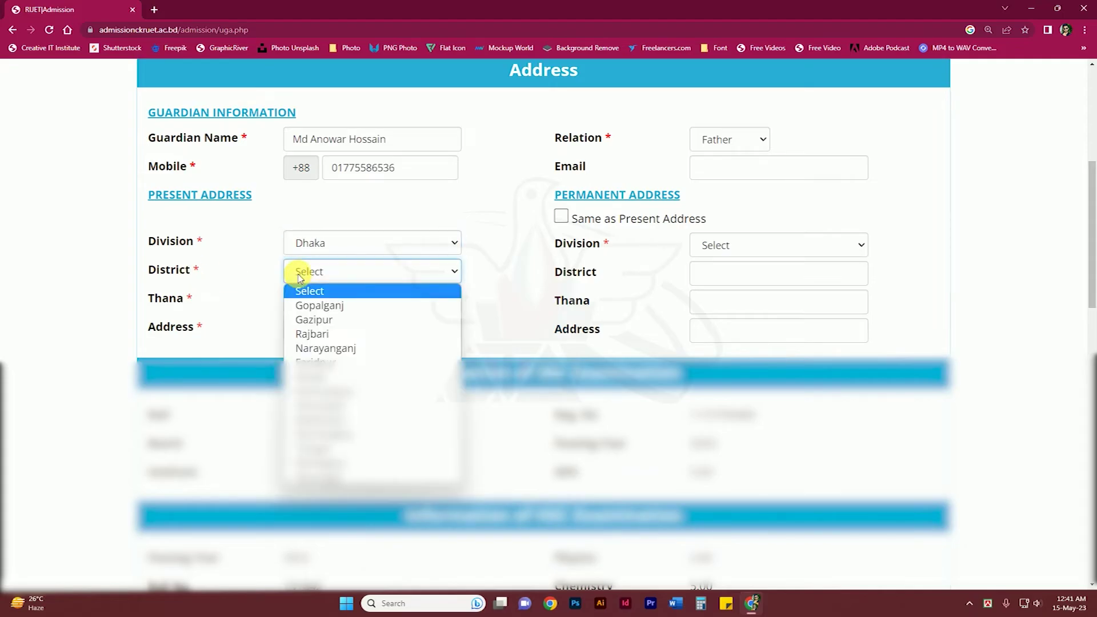
{"action": "left_click", "coordinate": [315, 376]}
{"action": "left_click", "coordinate": [334, 309]}
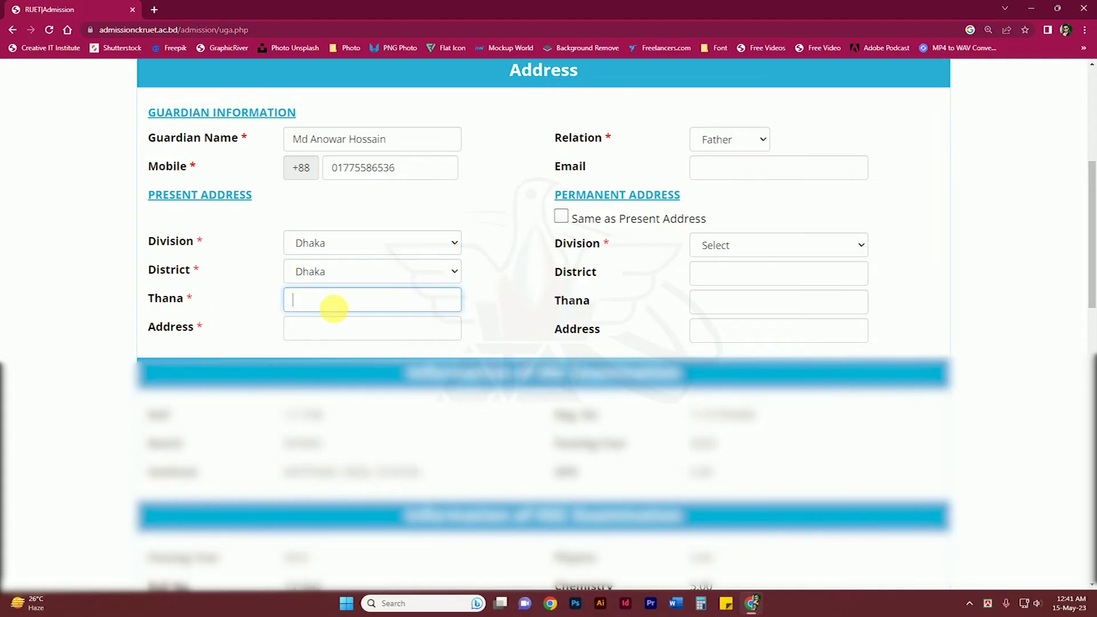
{"action": "type", "text": "Khilgaon"}
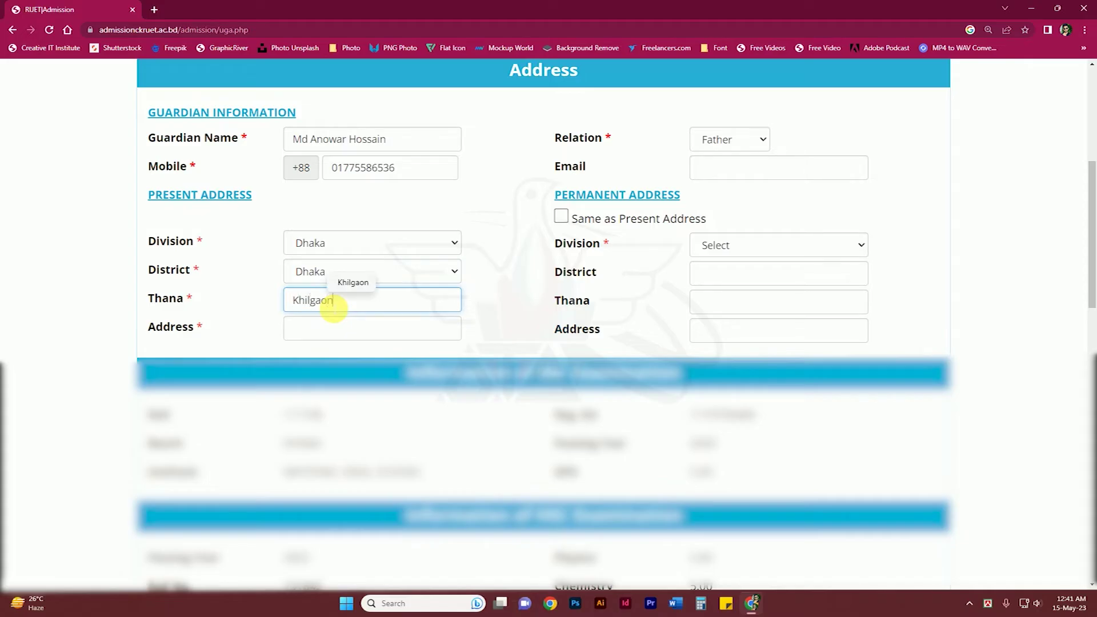
{"action": "left_click", "coordinate": [329, 334]}
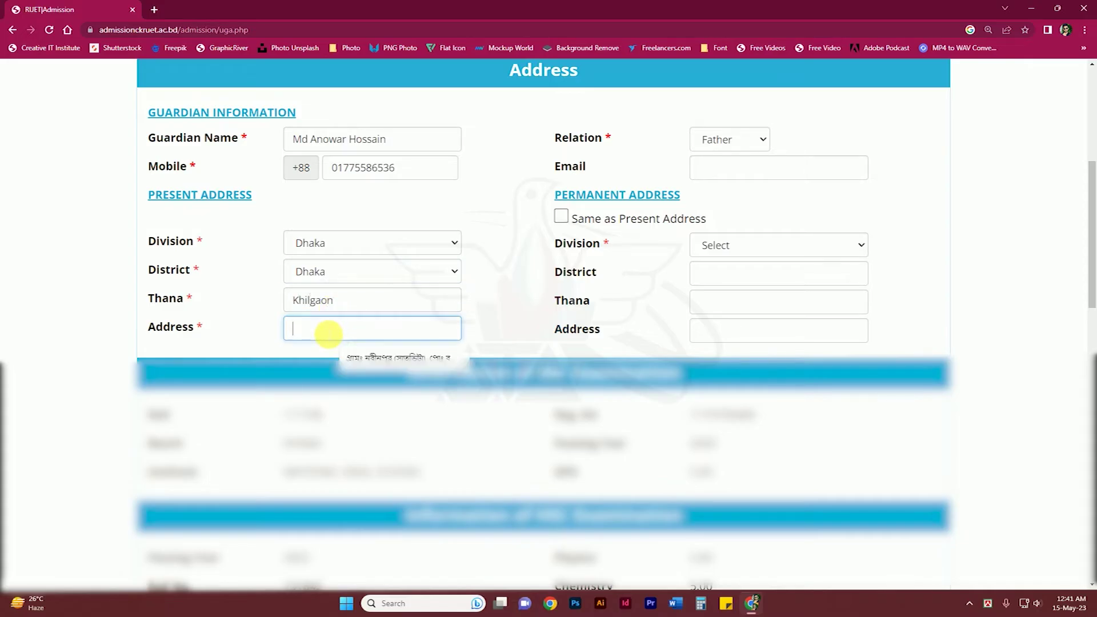
{"action": "left_click", "coordinate": [261, 326]}
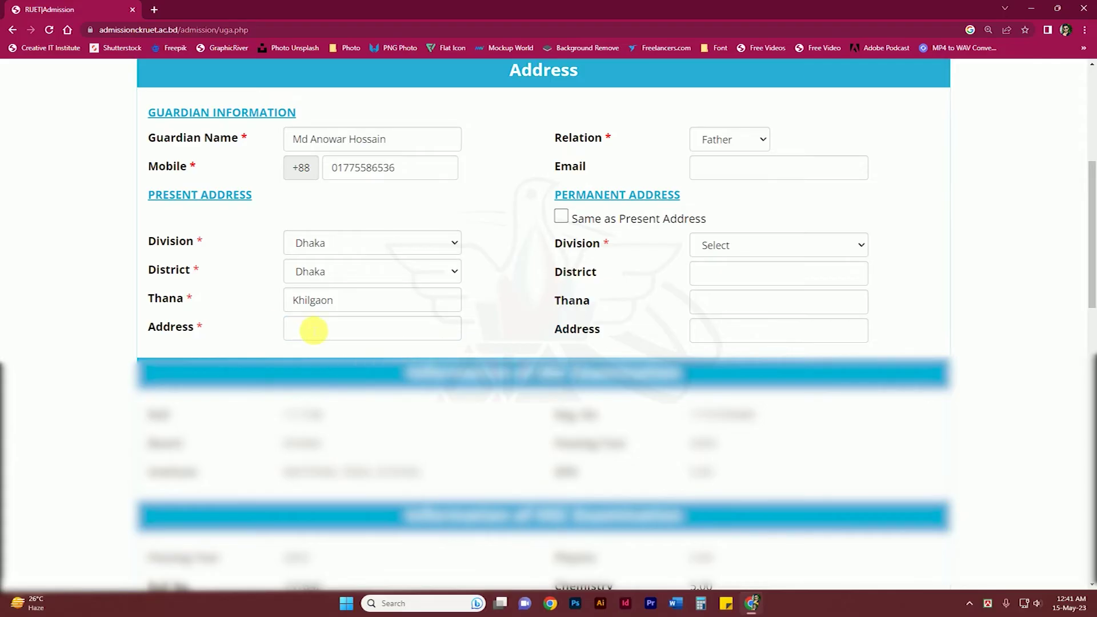
{"action": "left_click", "coordinate": [314, 330]}
{"action": "key", "text": "ctrl+v"}
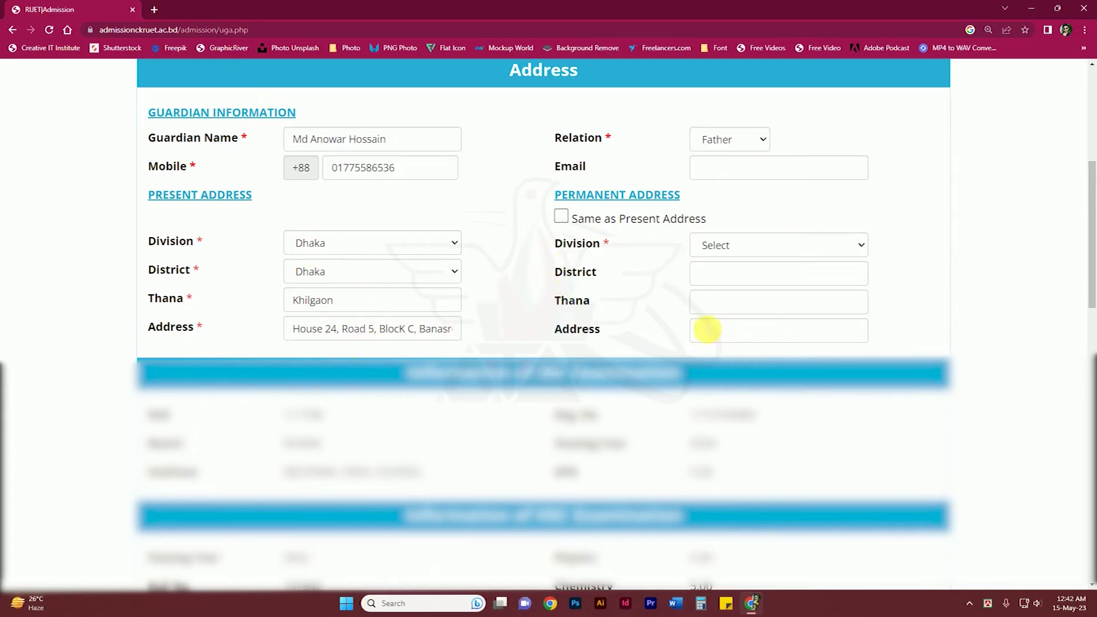
Toggle Same as Present Address off again and set the permanent division to Dhaka.
{"action": "left_click", "coordinate": [562, 216]}
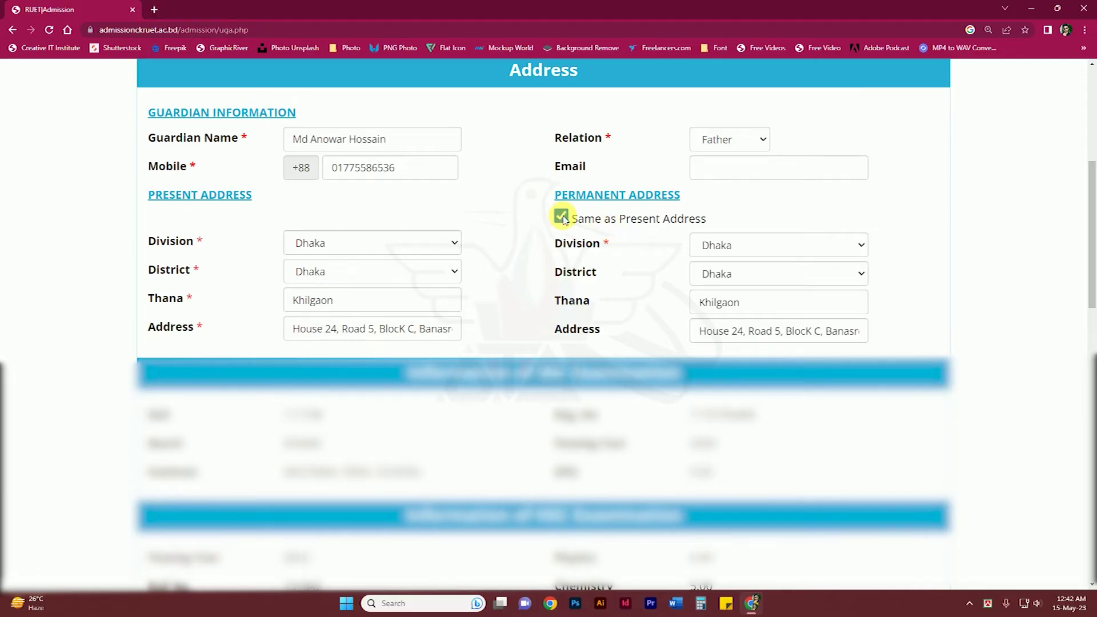
{"action": "left_click", "coordinate": [561, 218]}
{"action": "left_click", "coordinate": [715, 245]}
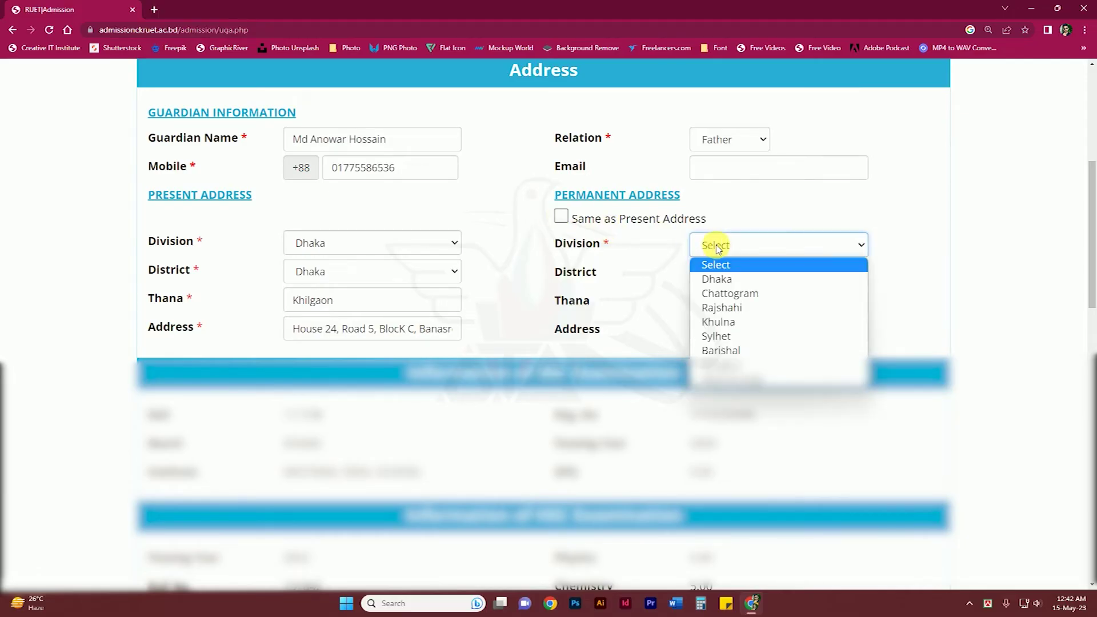
{"action": "left_click", "coordinate": [719, 278]}
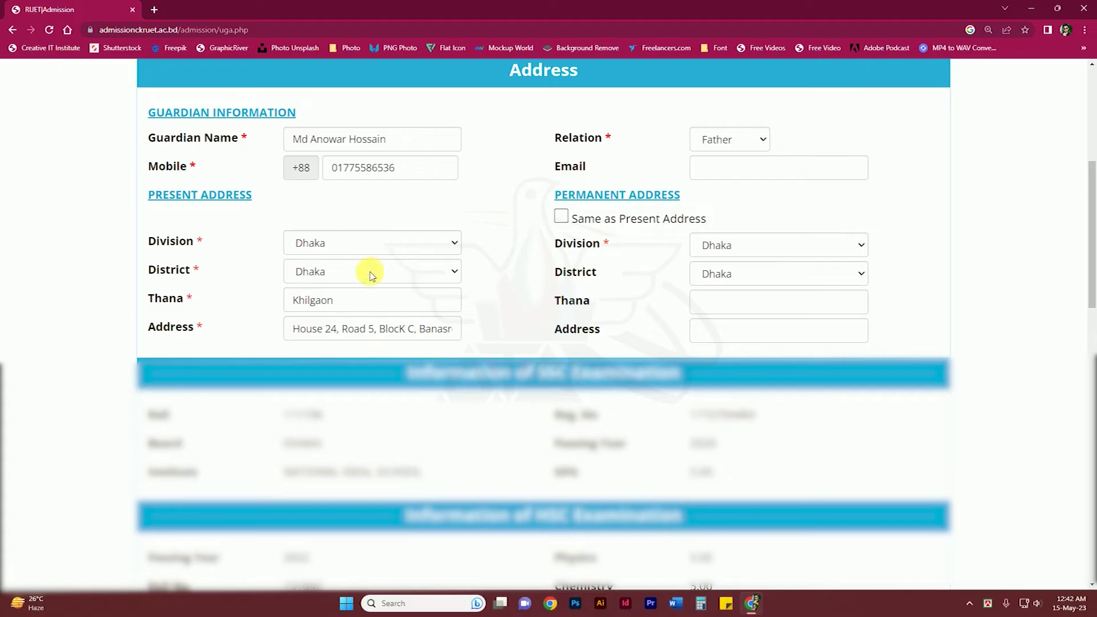
Make the permanent address match the present one and choose group KA - Engineering Departments and URP.
{"action": "left_click", "coordinate": [561, 217]}
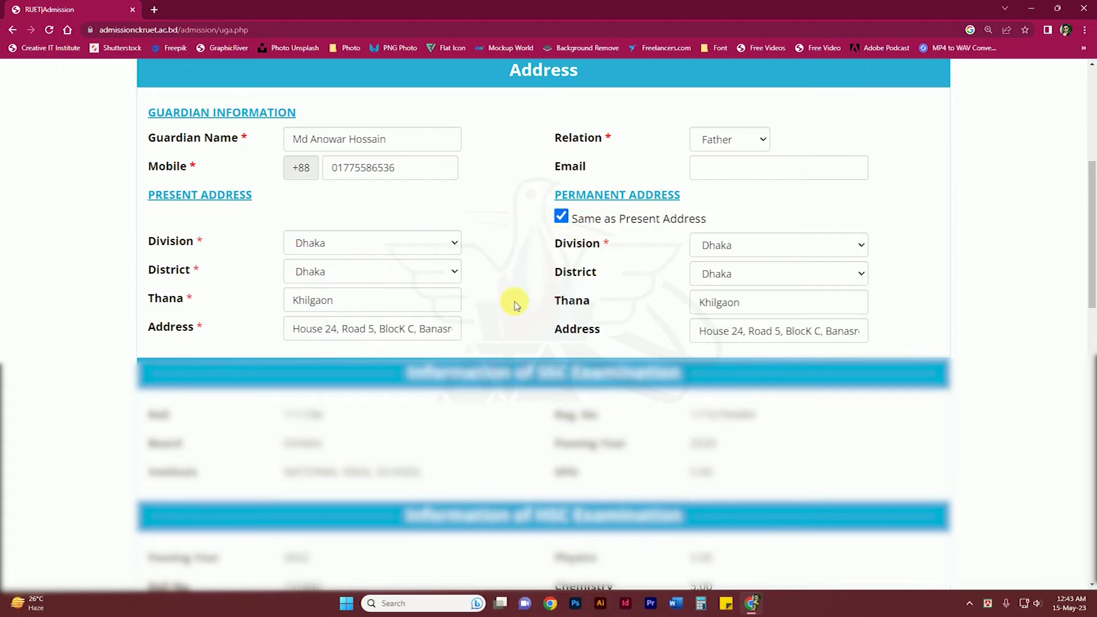
{"action": "scroll", "coordinate": [516, 301], "scroll_direction": "down", "scroll_amount": 4}
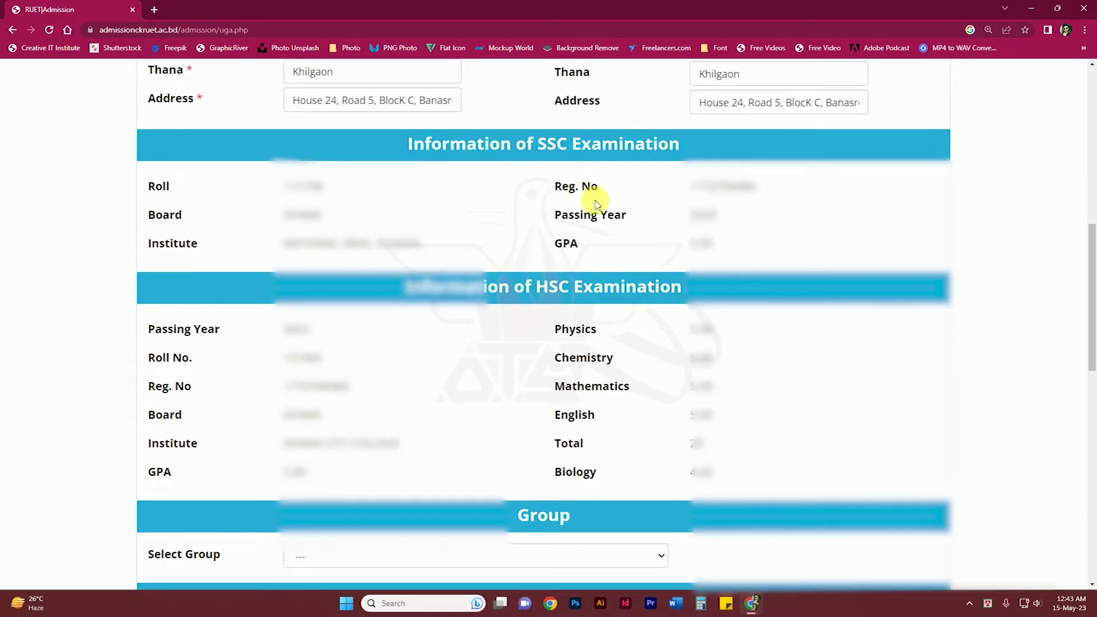
{"action": "left_click_drag", "start_coordinate": [1091, 239], "coordinate": [1091, 380]}
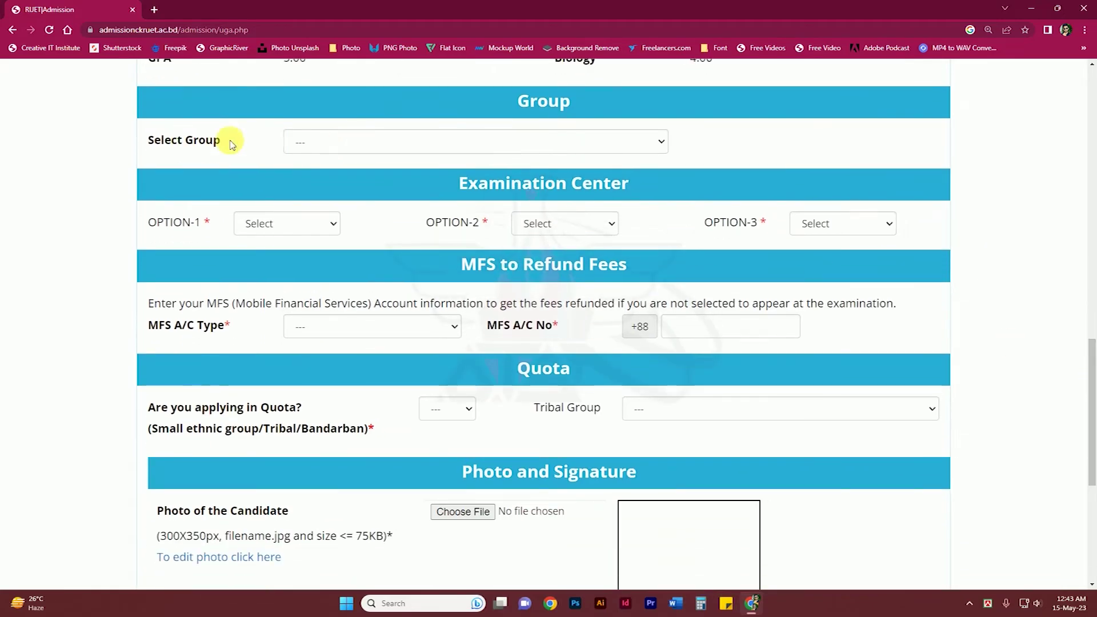
{"action": "left_click", "coordinate": [294, 144]}
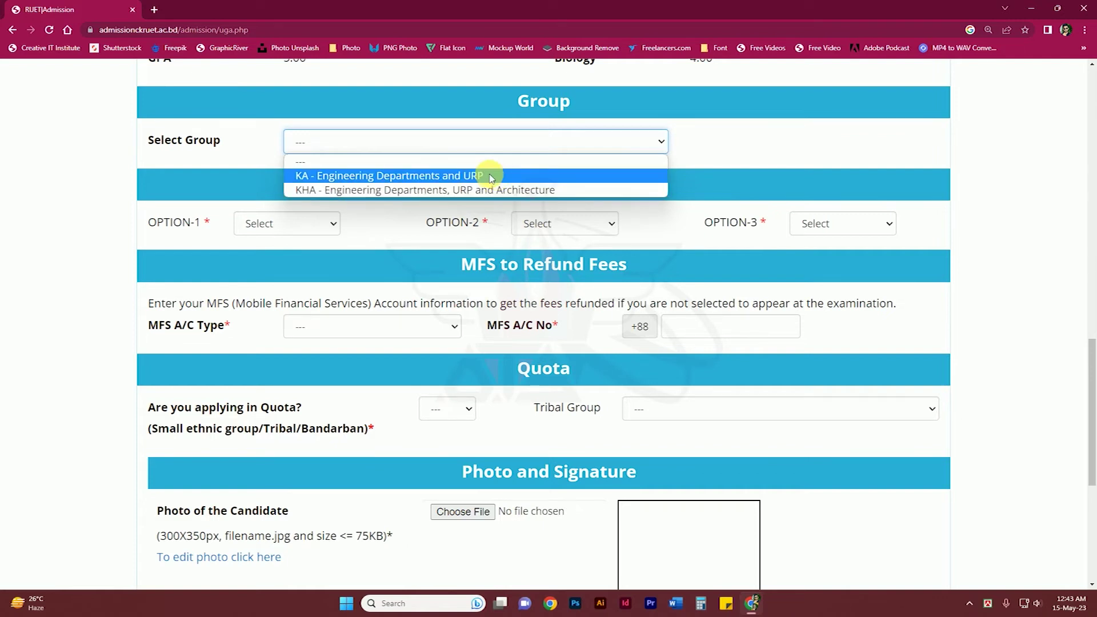
{"action": "left_click", "coordinate": [491, 176]}
{"action": "key", "text": "Tab"}
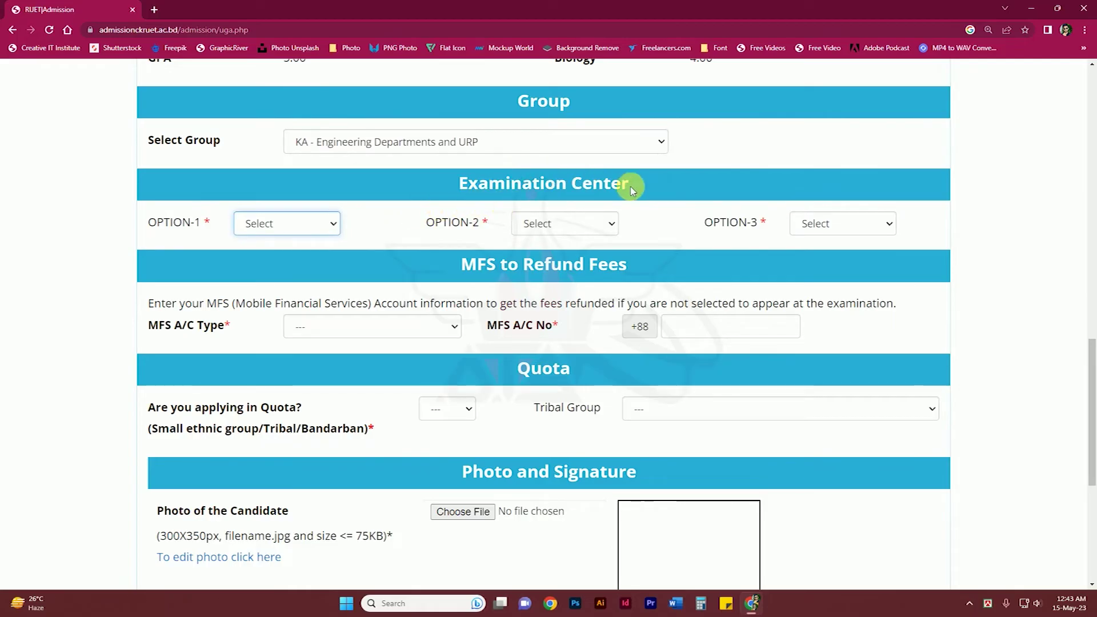
Rank the exam centres: KUET first, RUET second, CUET third.
{"action": "left_click", "coordinate": [307, 225]}
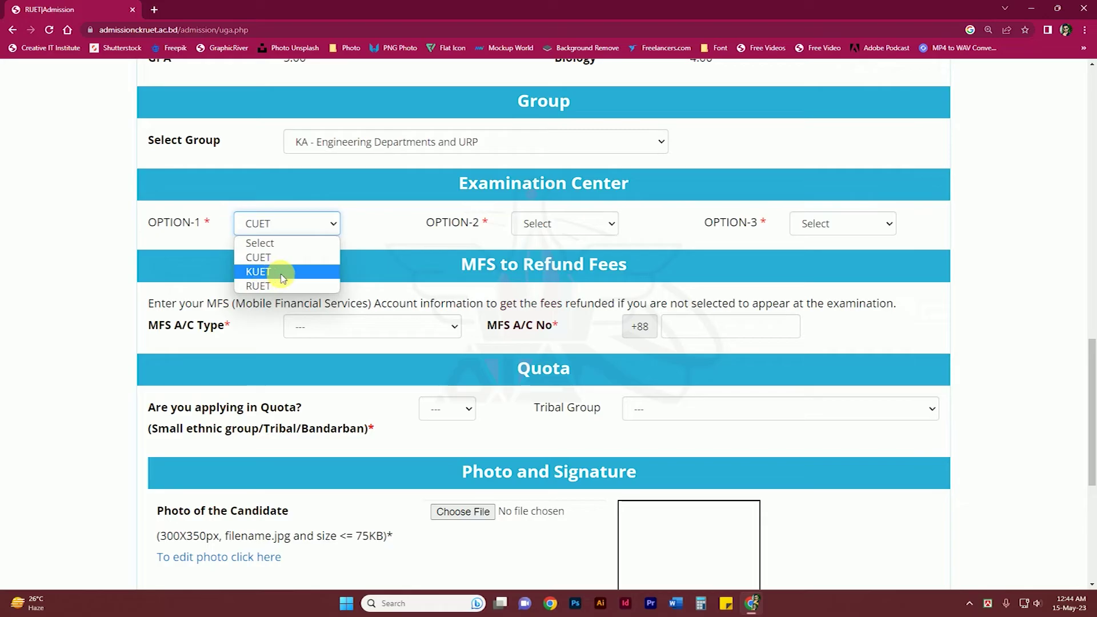
{"action": "left_click", "coordinate": [281, 271]}
{"action": "left_click", "coordinate": [531, 223]}
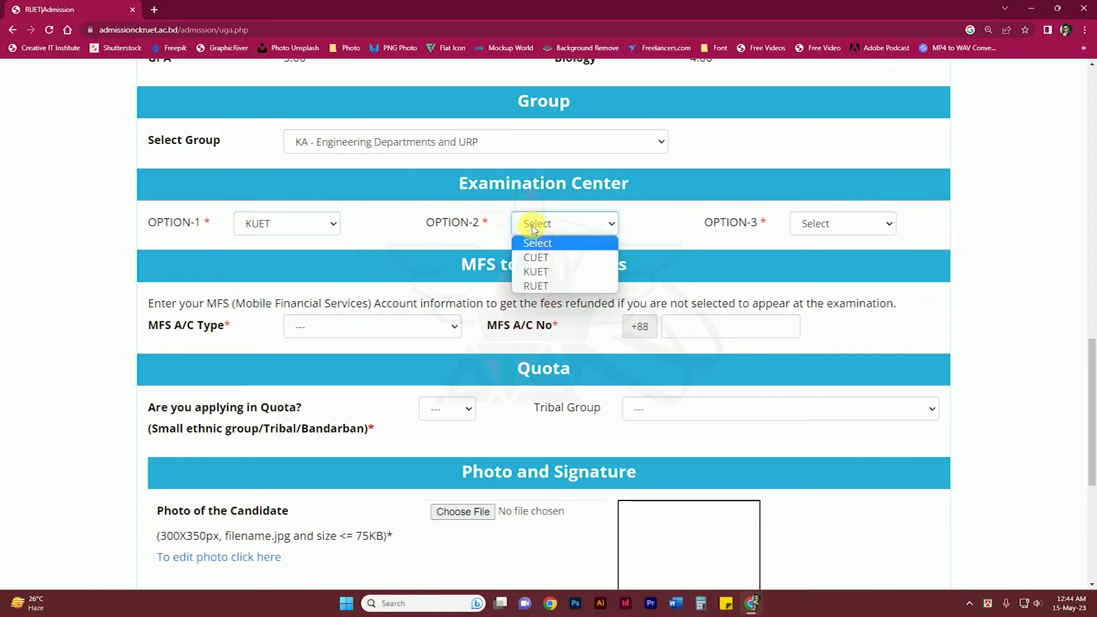
{"action": "left_click", "coordinate": [539, 285]}
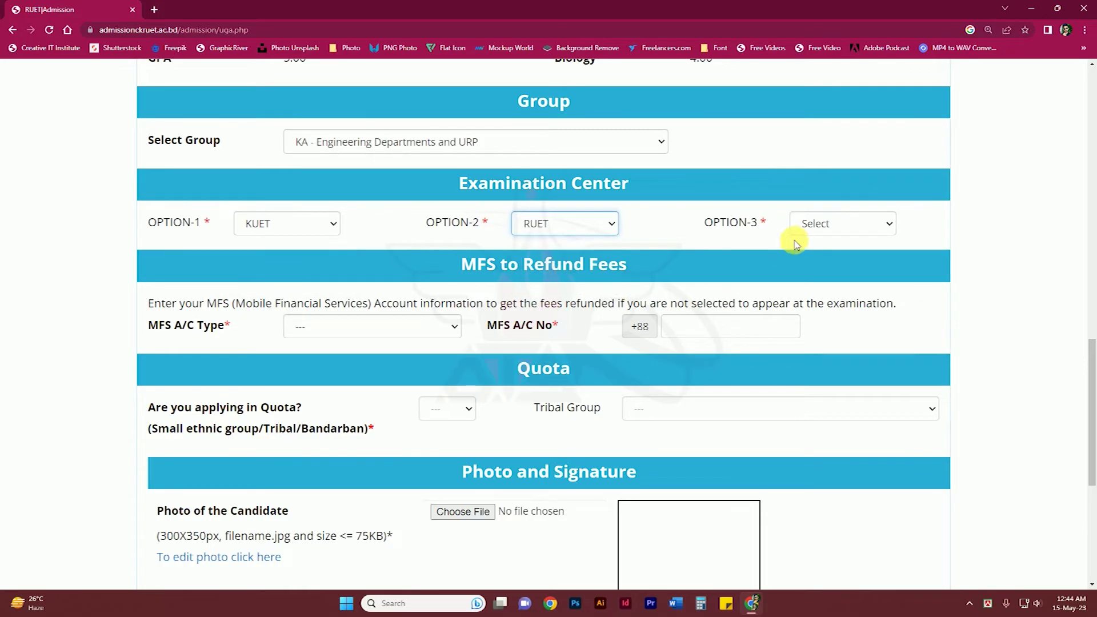
{"action": "left_click", "coordinate": [806, 226]}
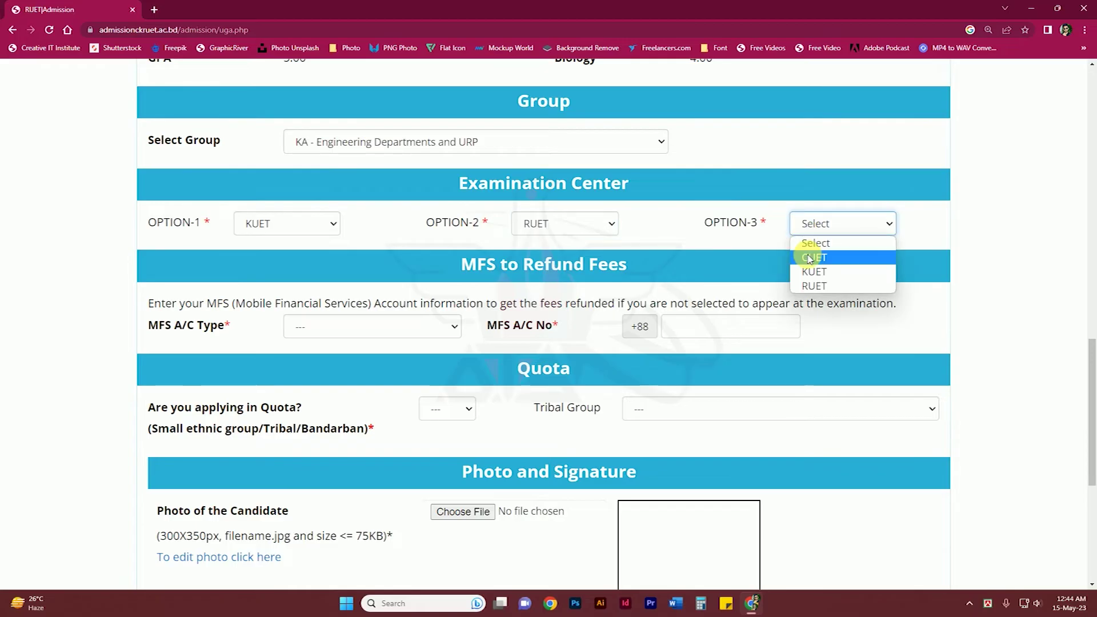
{"action": "left_click", "coordinate": [809, 258]}
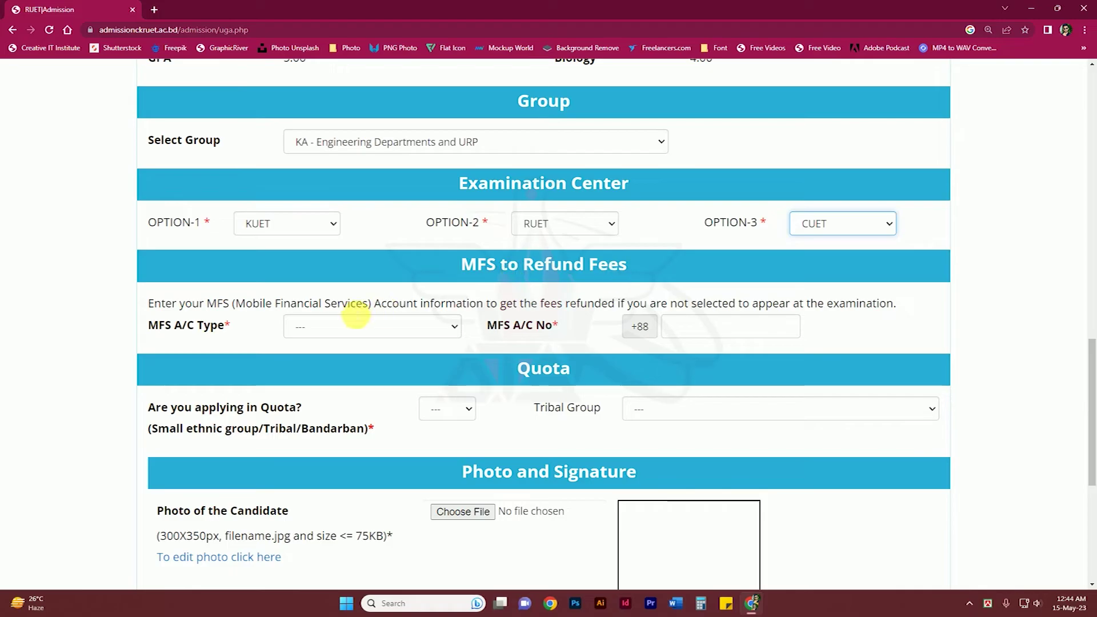
{"action": "left_click", "coordinate": [342, 328]}
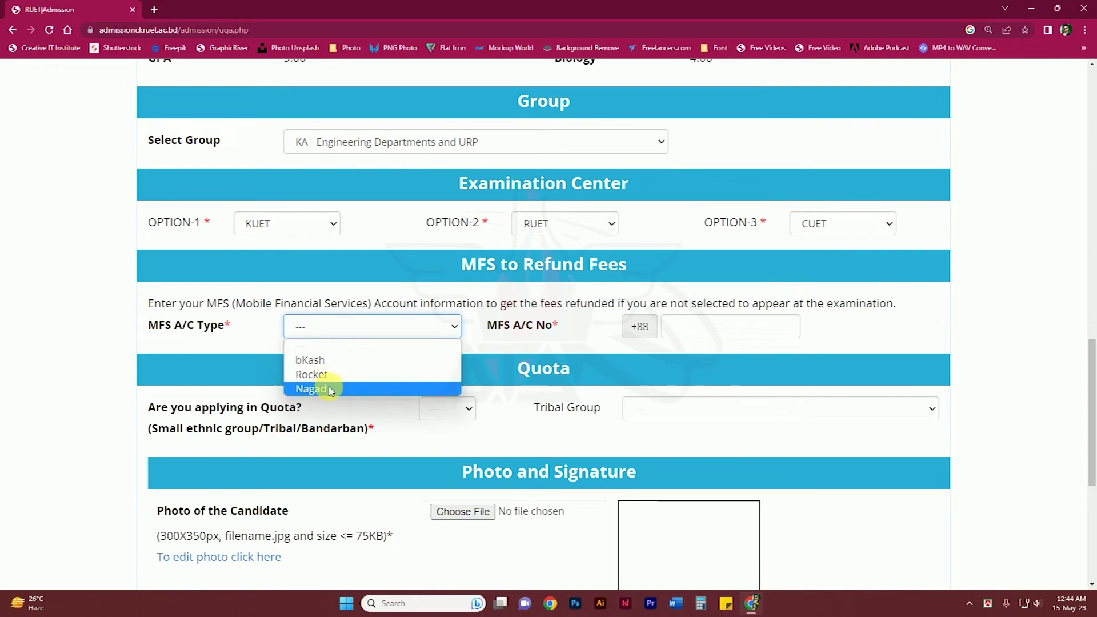
Set the refund MFS account type to bKash and enter the refund mobile account number.
{"action": "left_click", "coordinate": [343, 361]}
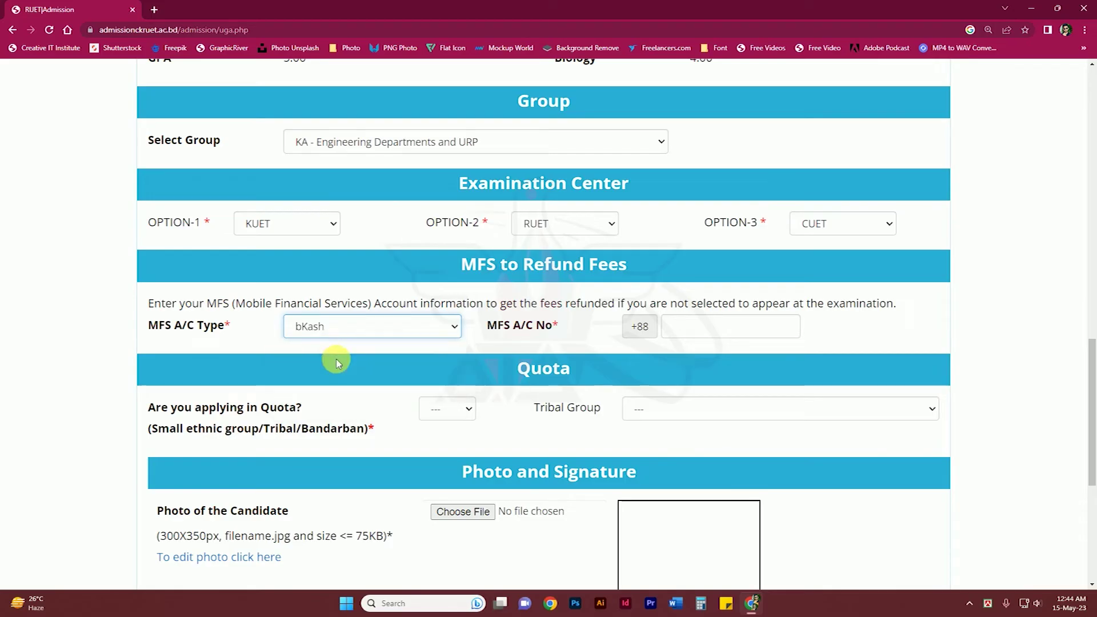
{"action": "left_click", "coordinate": [698, 335]}
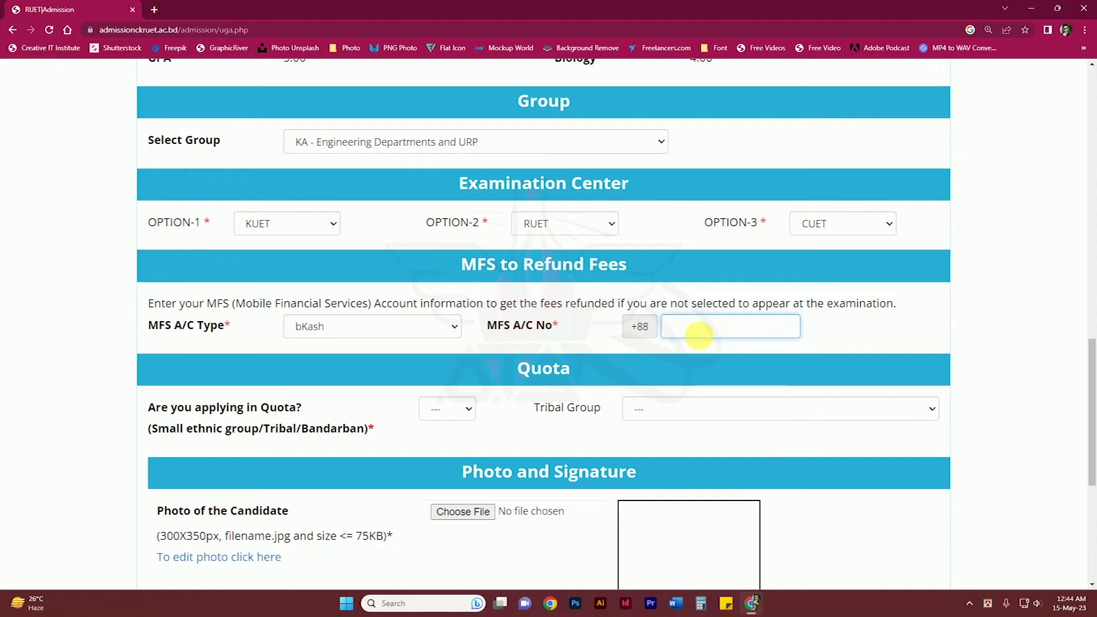
{"action": "left_click", "coordinate": [374, 330]}
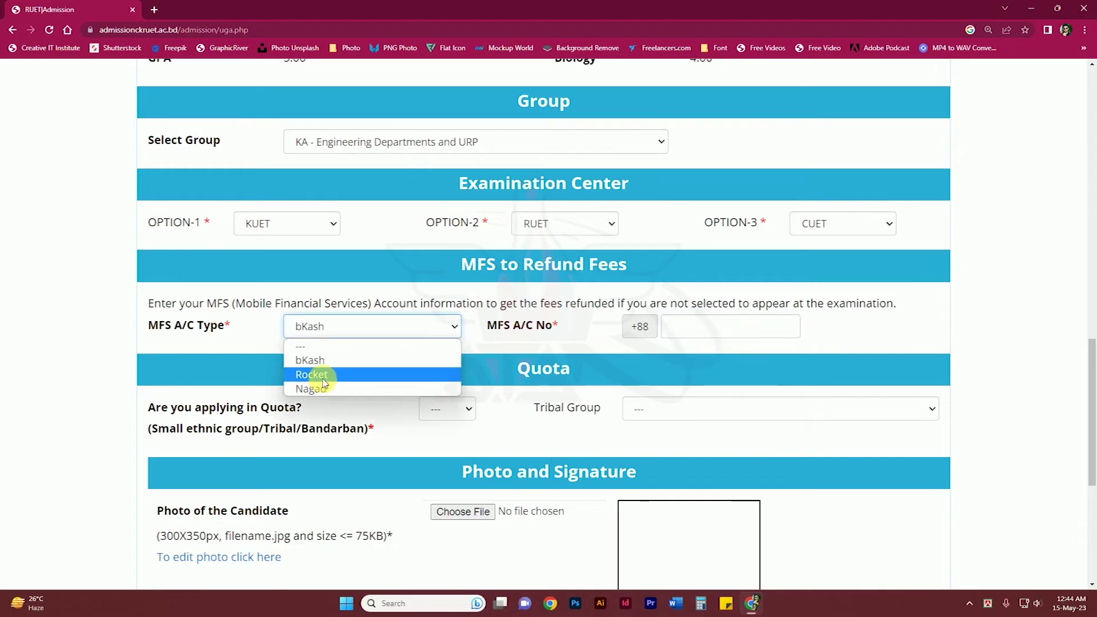
{"action": "left_click", "coordinate": [316, 389]}
{"action": "left_click", "coordinate": [693, 335]}
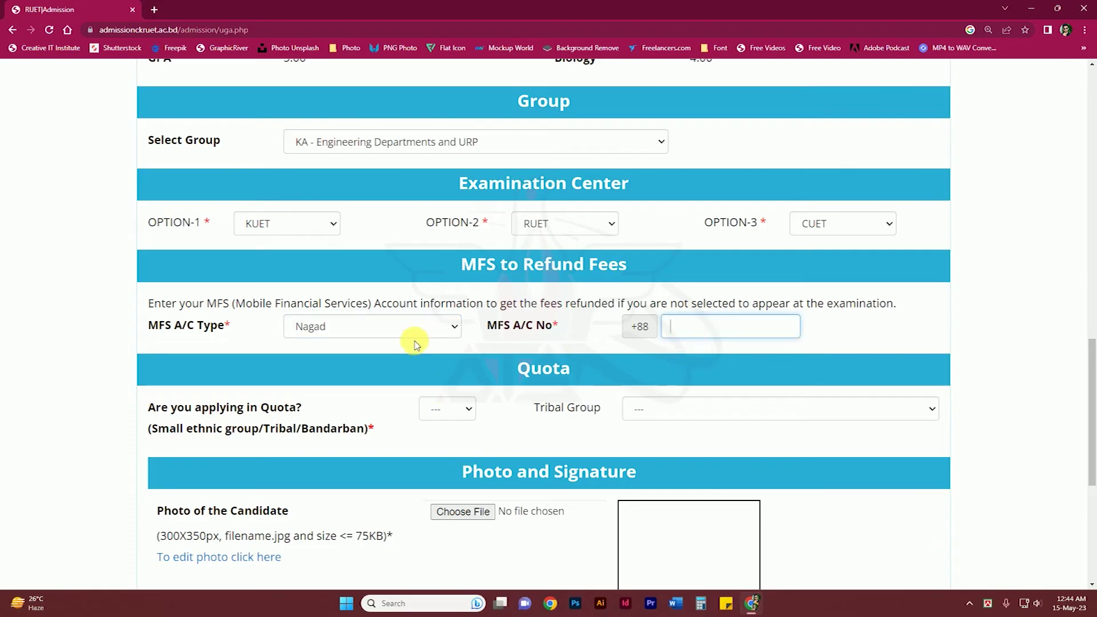
{"action": "left_click", "coordinate": [383, 332]}
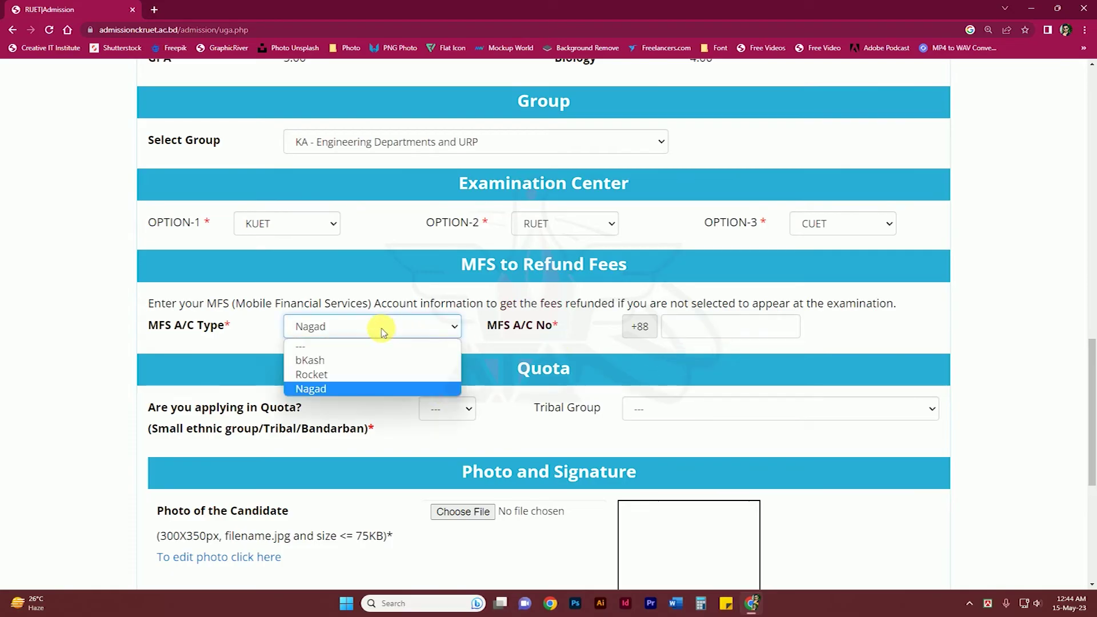
{"action": "left_click", "coordinate": [320, 359]}
{"action": "left_click", "coordinate": [718, 333]}
{"action": "left_click", "coordinate": [610, 336]}
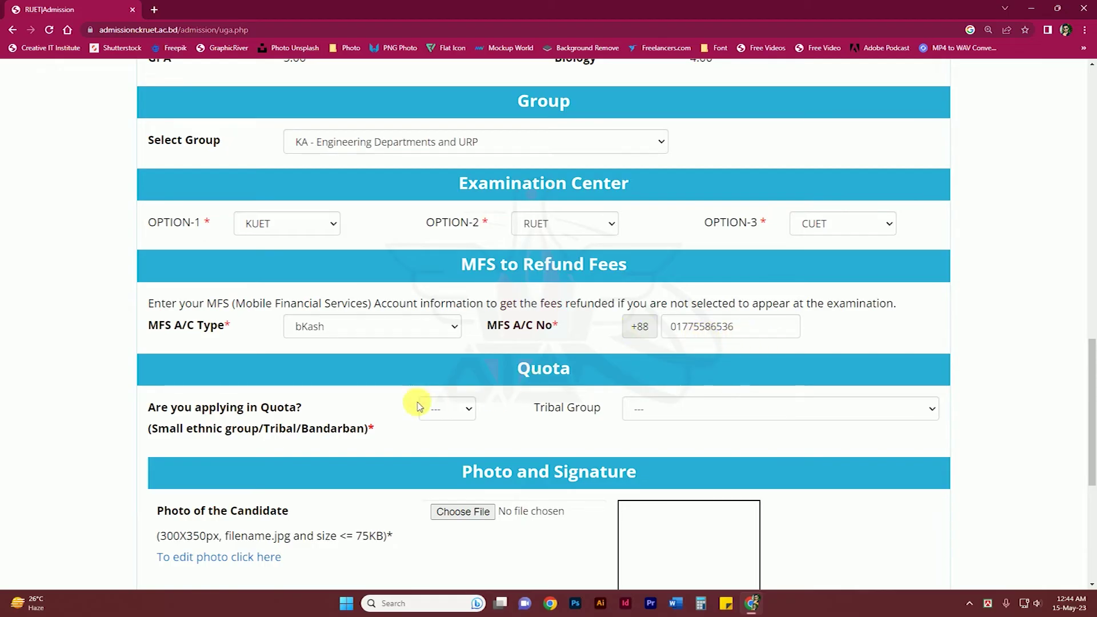
{"action": "left_click", "coordinate": [440, 411]}
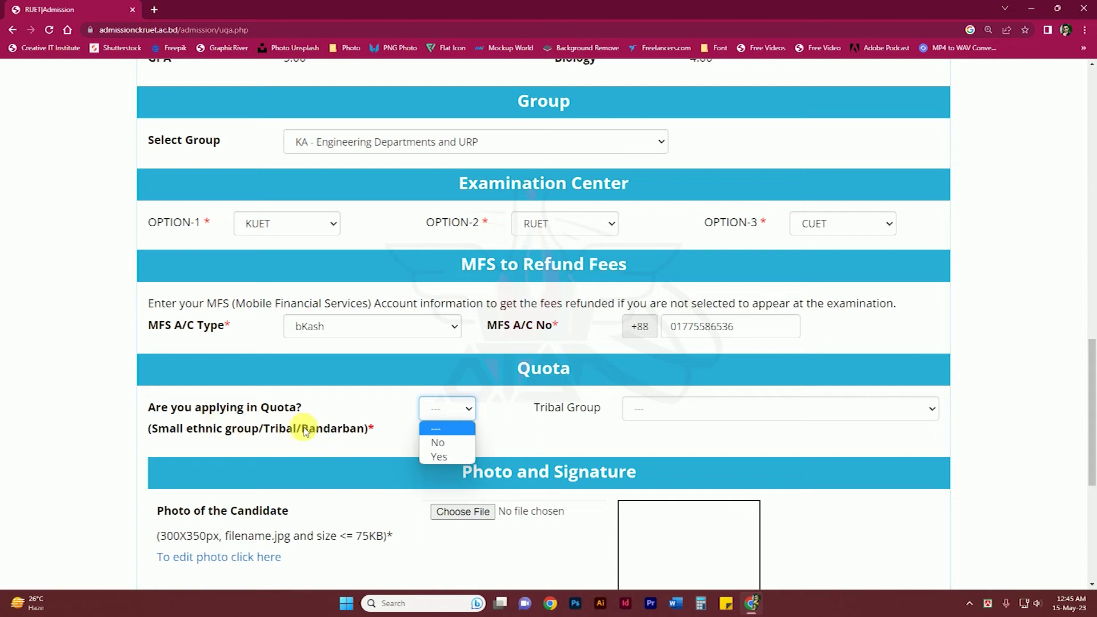
Answer No to the quota question and attach the 300 image from Downloads as the candidate photo.
{"action": "left_click", "coordinate": [443, 445]}
{"action": "scroll", "coordinate": [466, 431], "scroll_direction": "down", "scroll_amount": 5}
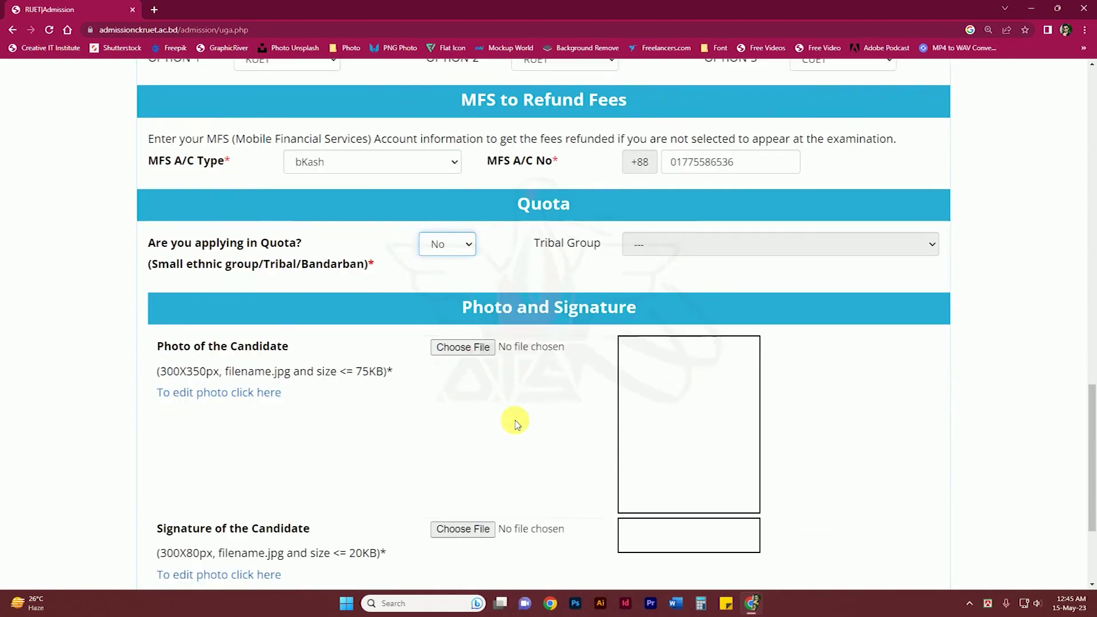
{"action": "scroll", "coordinate": [514, 421], "scroll_direction": "up", "scroll_amount": 1}
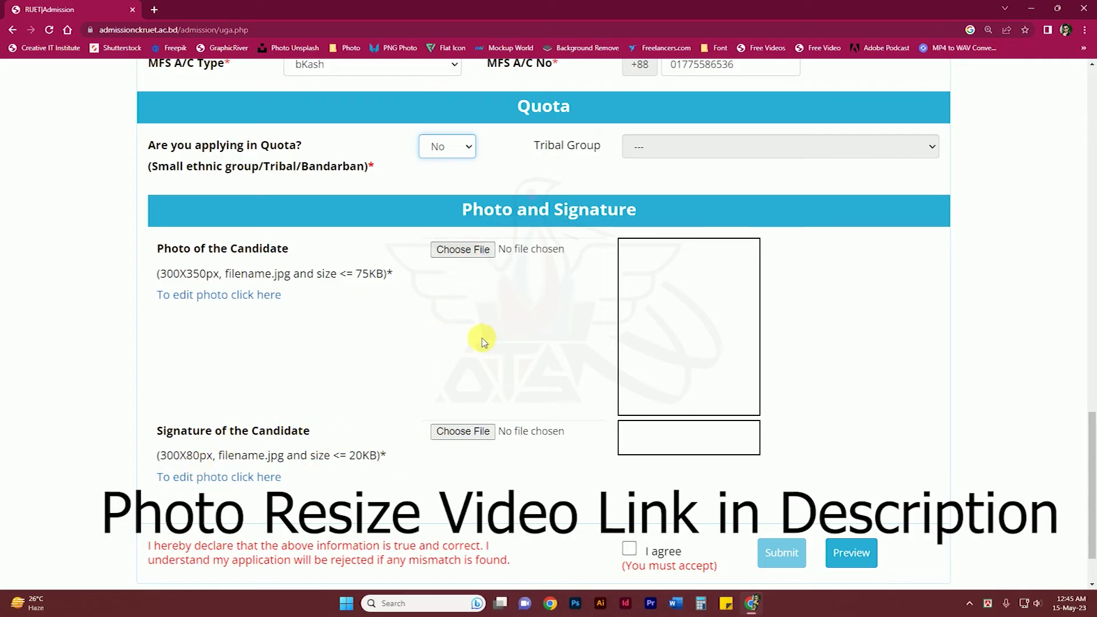
{"action": "left_click", "coordinate": [459, 250]}
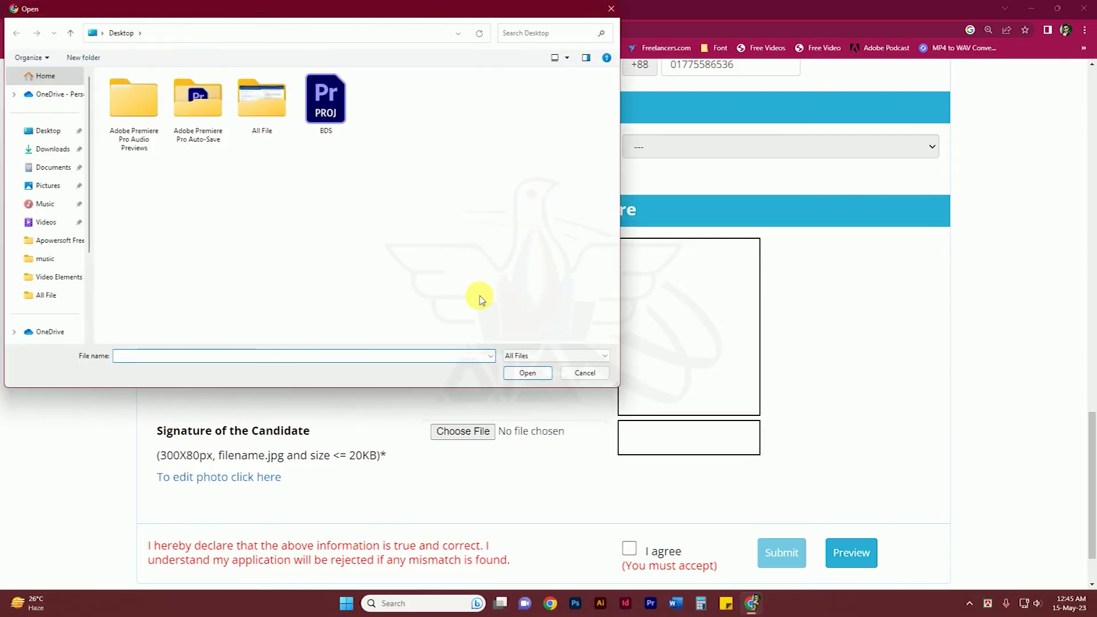
{"action": "left_click", "coordinate": [52, 148]}
{"action": "left_click", "coordinate": [134, 209]}
{"action": "left_click", "coordinate": [527, 372]}
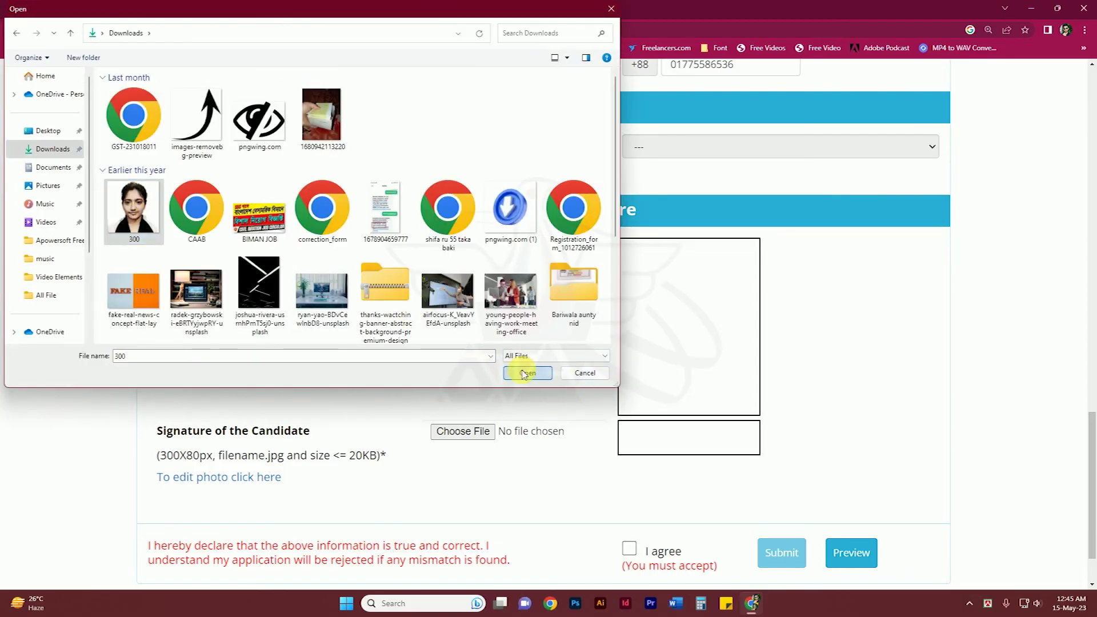
Attach sign.jpg as the signature and tick I agree on the declaration.
{"action": "scroll", "coordinate": [523, 387], "scroll_direction": "down", "scroll_amount": 1}
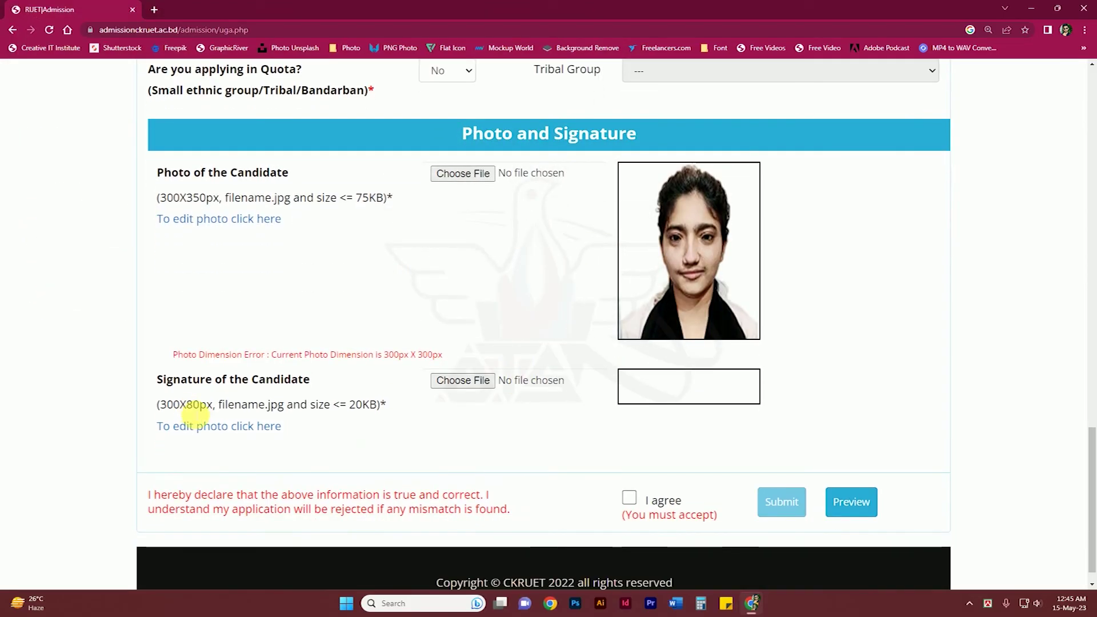
{"action": "left_click", "coordinate": [464, 379]}
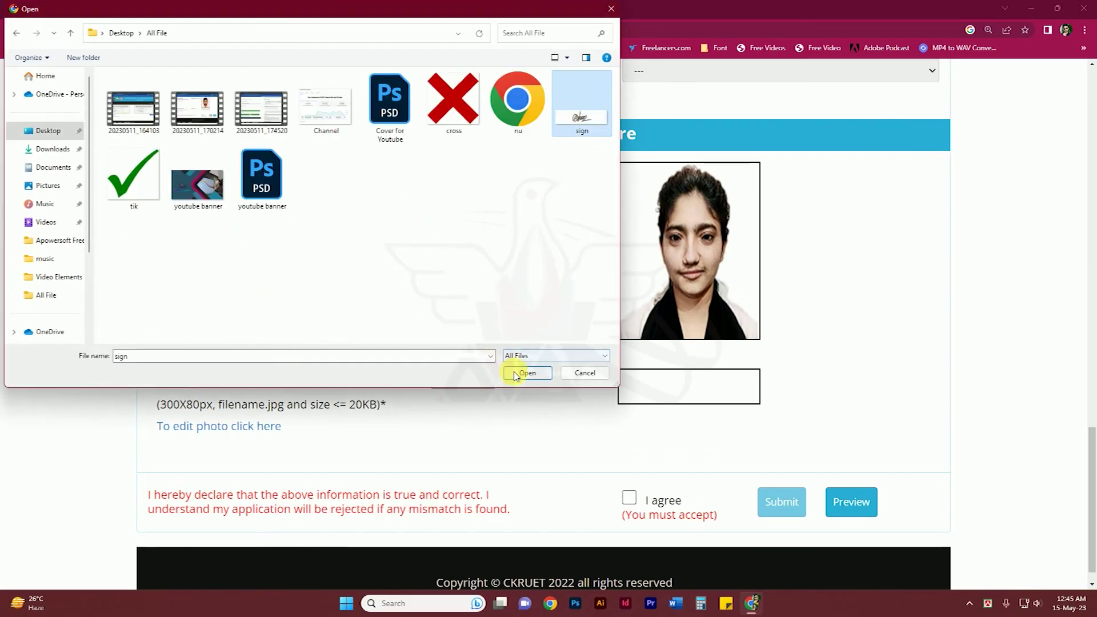
{"action": "left_click", "coordinate": [521, 373]}
{"action": "scroll", "coordinate": [552, 406], "scroll_direction": "down", "scroll_amount": 1}
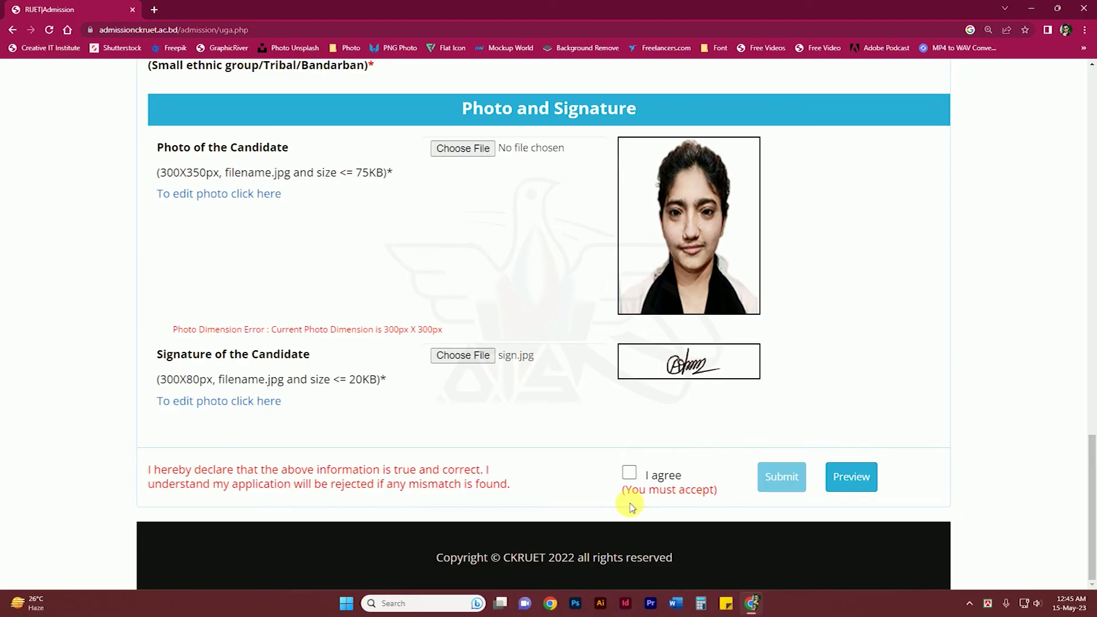
{"action": "left_click", "coordinate": [628, 474]}
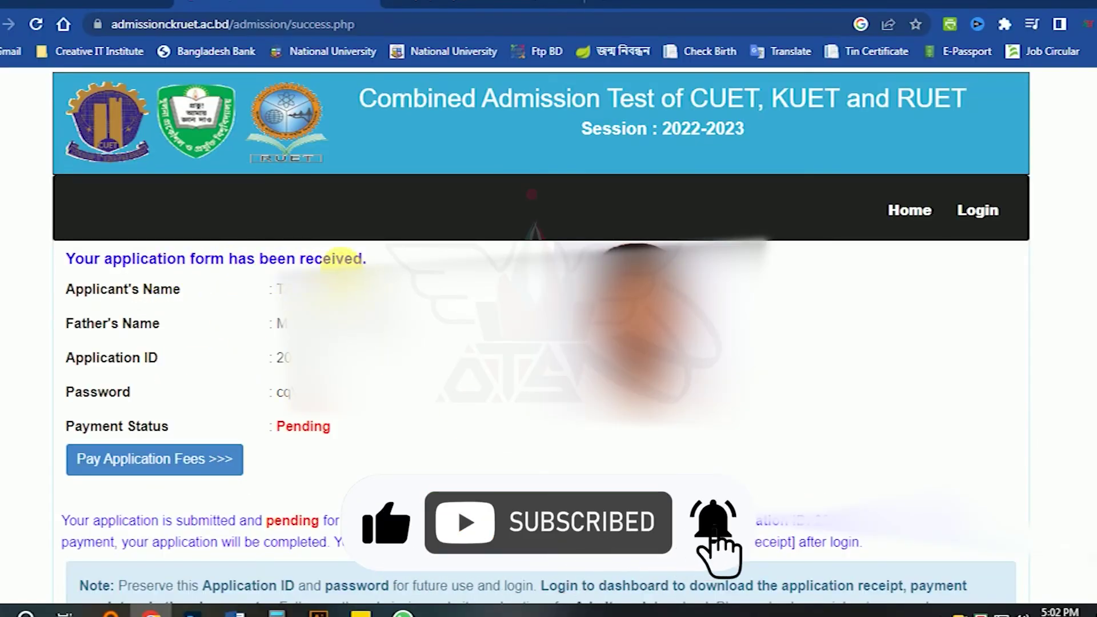
Choose Pay Application Fees >>> on the success page to reach SSLCommerz easyCheckout.
{"action": "scroll", "coordinate": [548, 343], "scroll_direction": "down", "scroll_amount": 3}
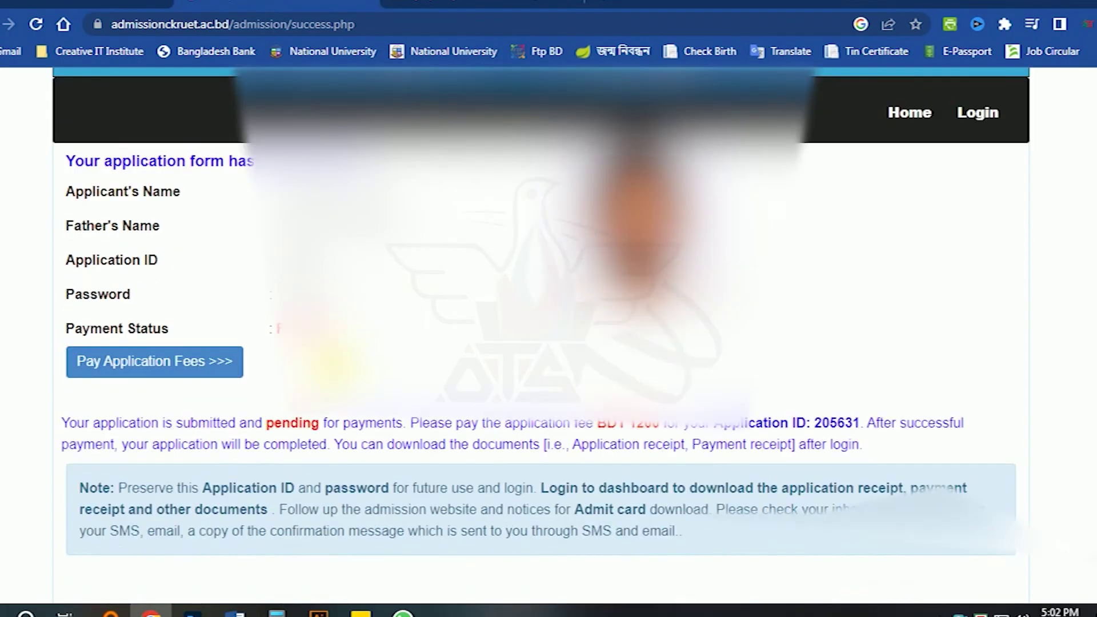
{"action": "scroll", "coordinate": [548, 342], "scroll_direction": "up", "scroll_amount": 3}
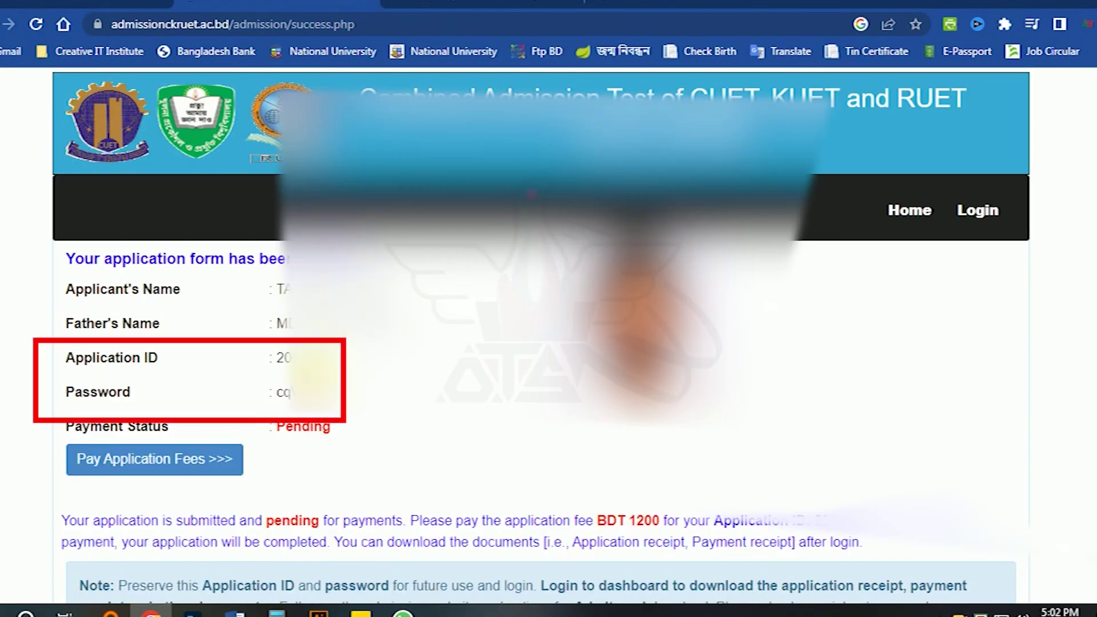
{"action": "scroll", "coordinate": [153, 386], "scroll_direction": "down", "scroll_amount": 3}
{"action": "scroll", "coordinate": [153, 386], "scroll_direction": "up", "scroll_amount": 1}
{"action": "scroll", "coordinate": [153, 385], "scroll_direction": "down", "scroll_amount": 2}
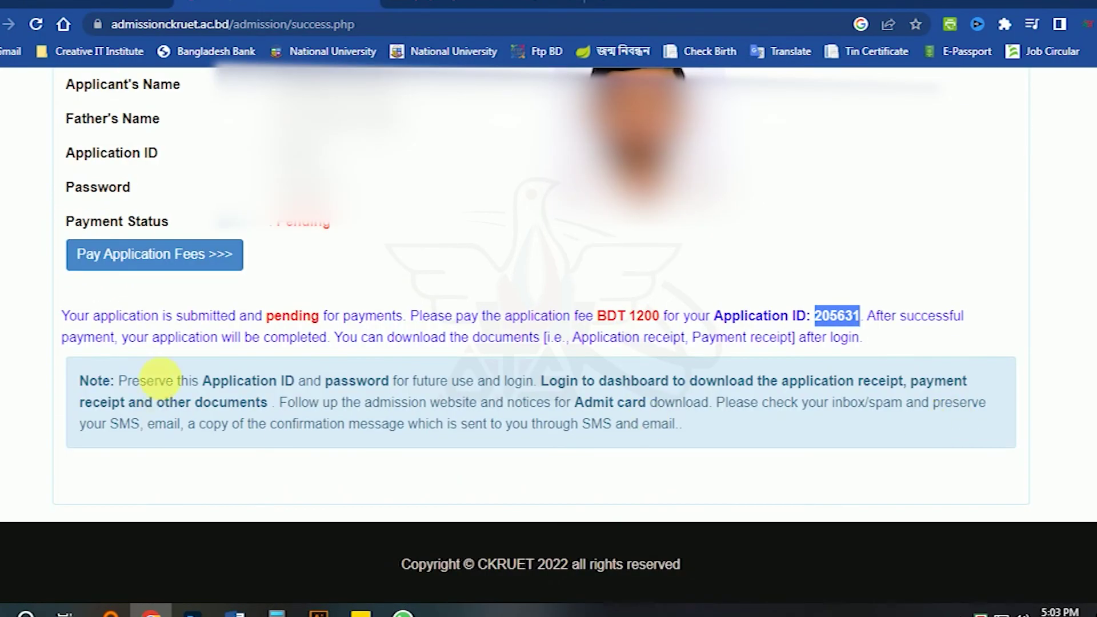
{"action": "left_click", "coordinate": [151, 257]}
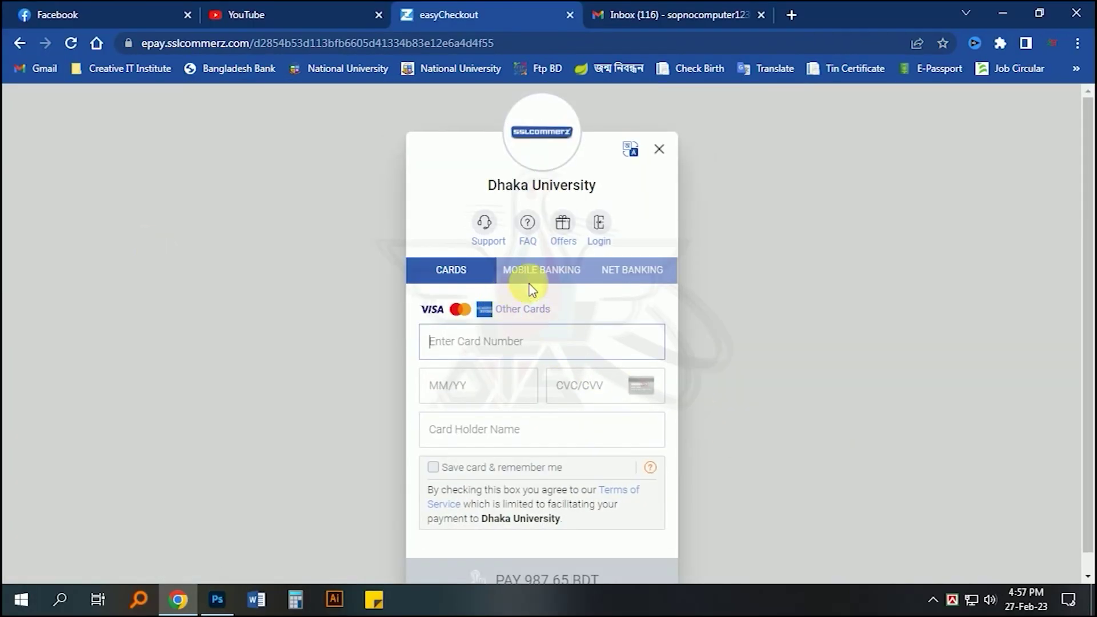
Choose Mobile Banking as the payment method and pick bKash as the provider.
{"action": "left_click", "coordinate": [541, 275]}
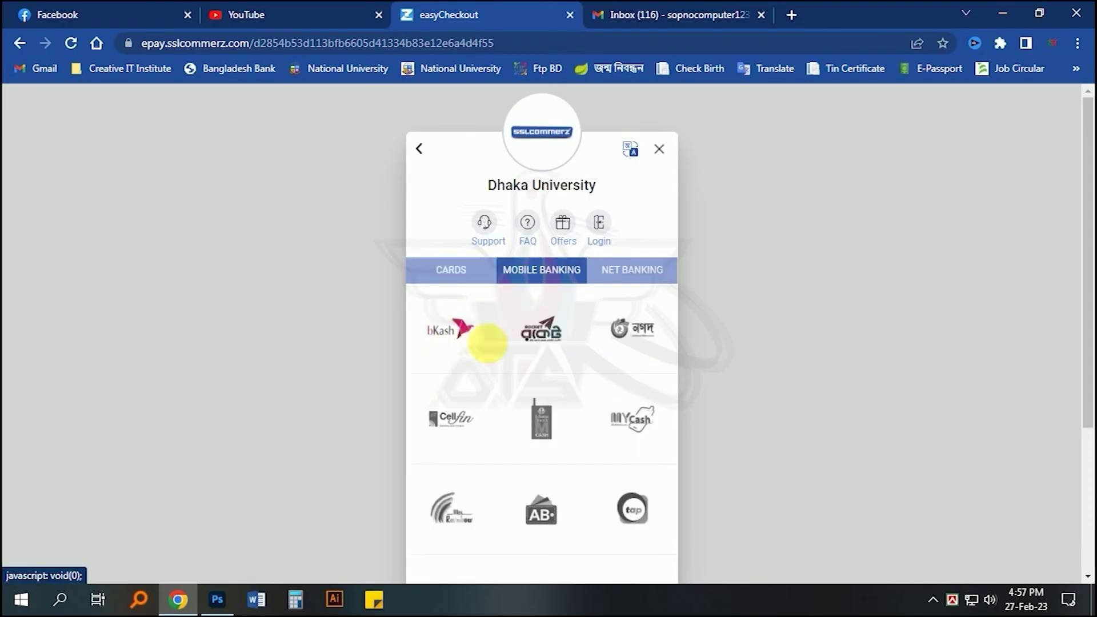
{"action": "left_click", "coordinate": [477, 274]}
{"action": "left_click", "coordinate": [516, 280]}
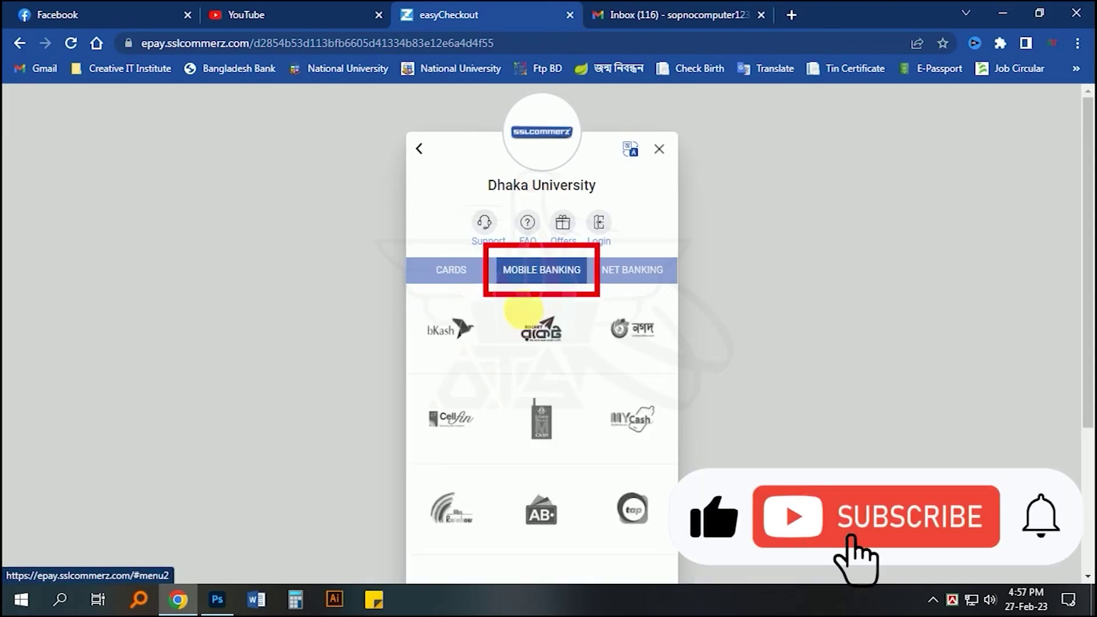
{"action": "scroll", "coordinate": [515, 320], "scroll_direction": "down", "scroll_amount": 3}
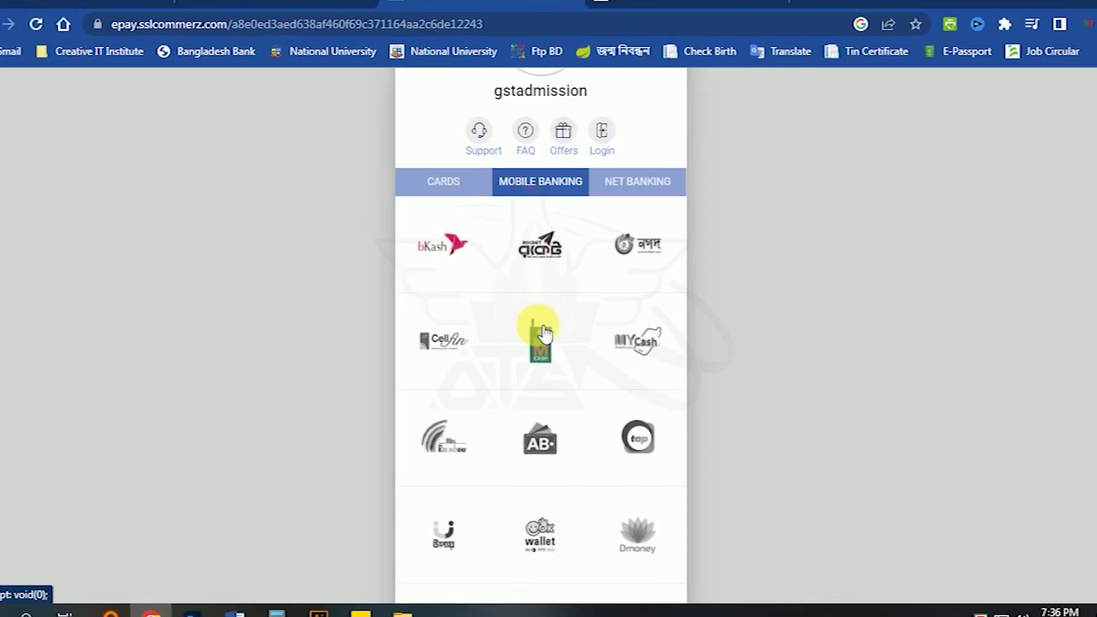
{"action": "scroll", "coordinate": [536, 326], "scroll_direction": "down", "scroll_amount": 3}
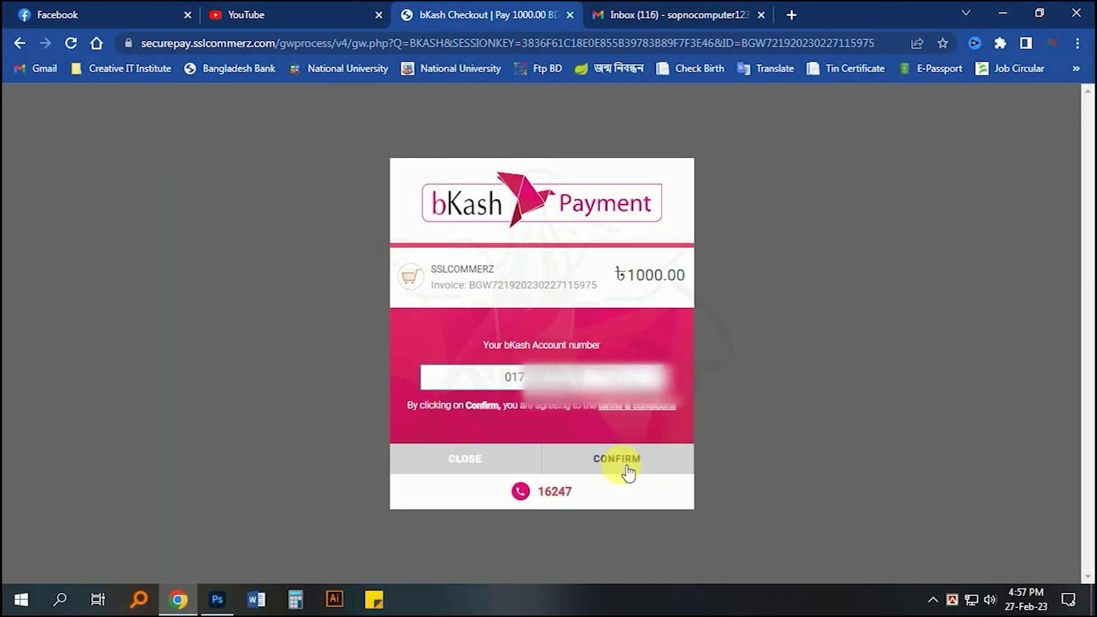
Confirm the bKash account number, verification code and PIN, then log in to the candidate dashboard.
{"action": "left_click", "coordinate": [621, 458]}
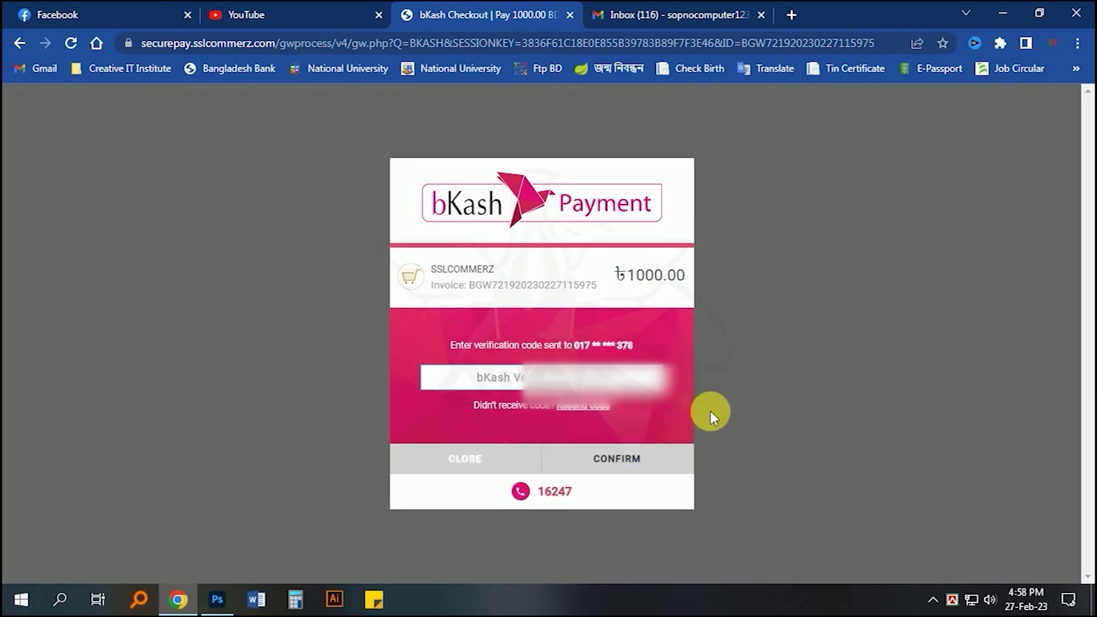
{"action": "left_click", "coordinate": [631, 462]}
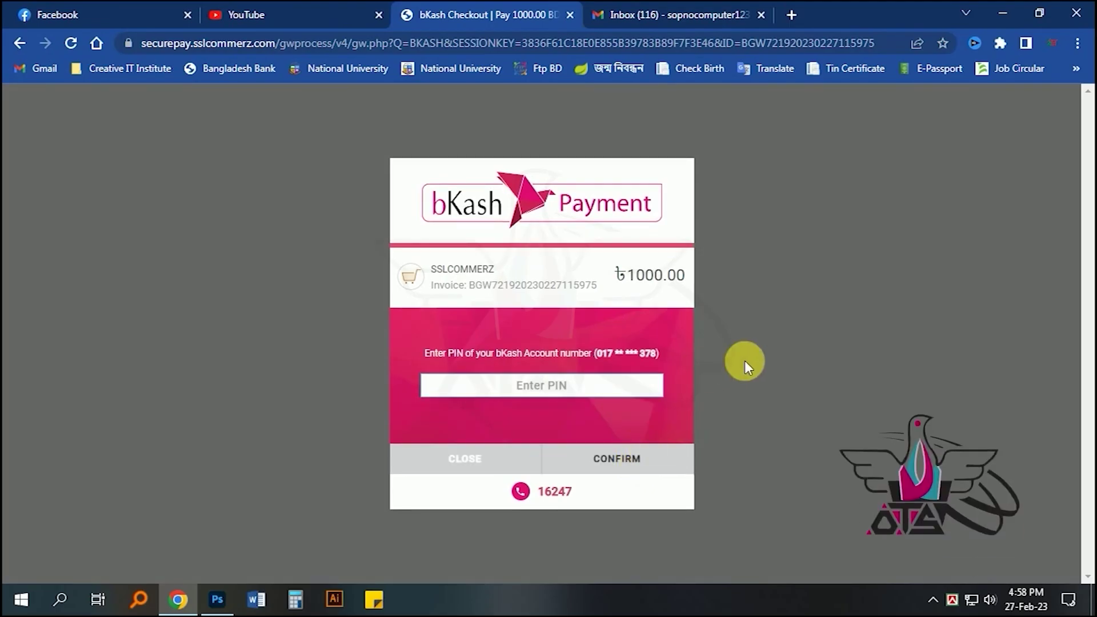
{"action": "type", "text": "•••••"}
{"action": "left_click", "coordinate": [624, 446]}
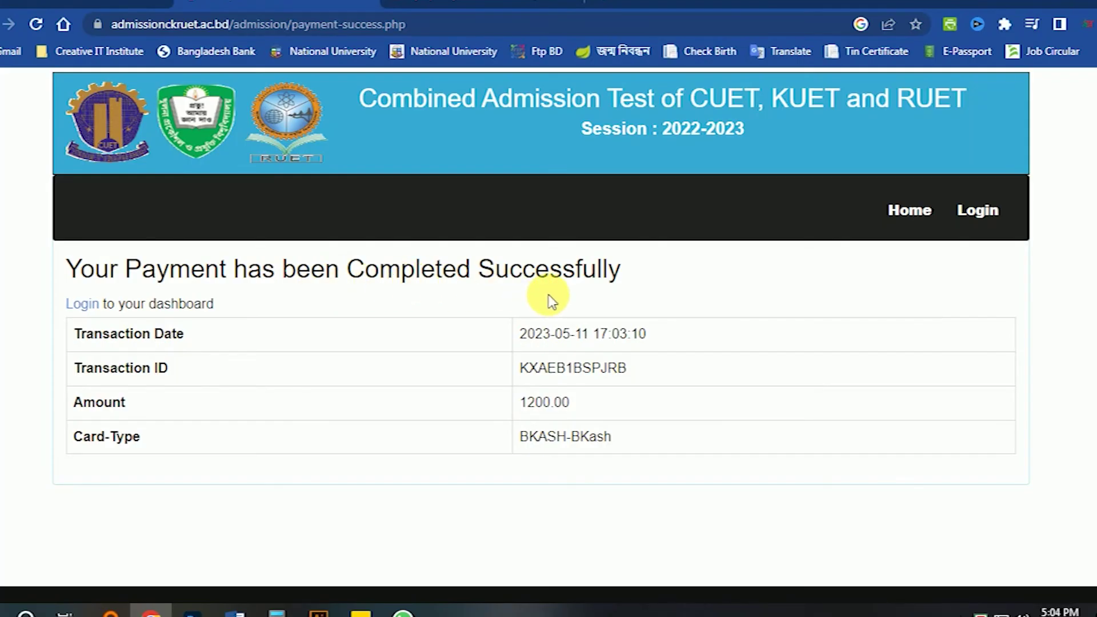
{"action": "left_click", "coordinate": [86, 303]}
{"action": "left_click", "coordinate": [604, 385]}
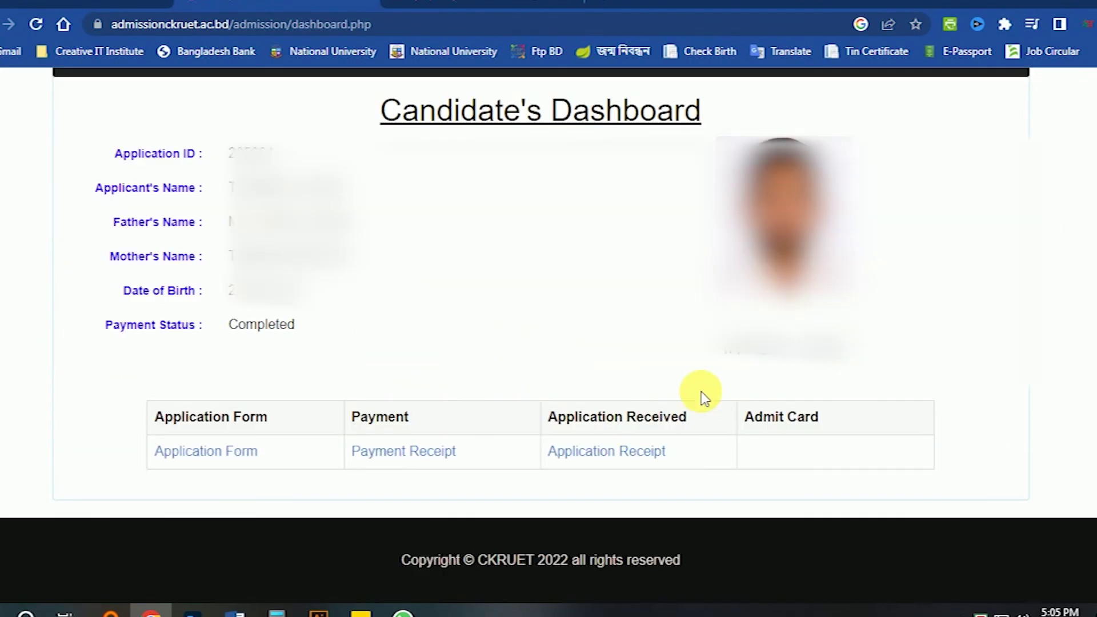